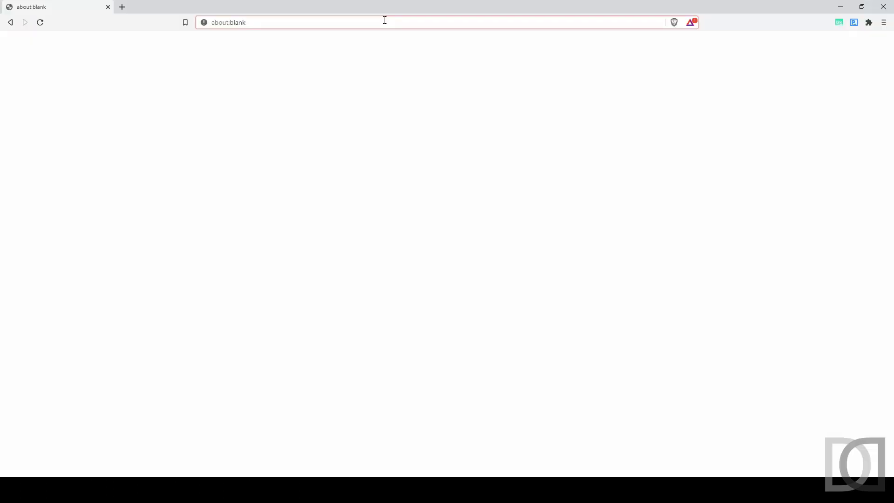
key("ctrl+a")
type("http://192.168.1.8:8080/")
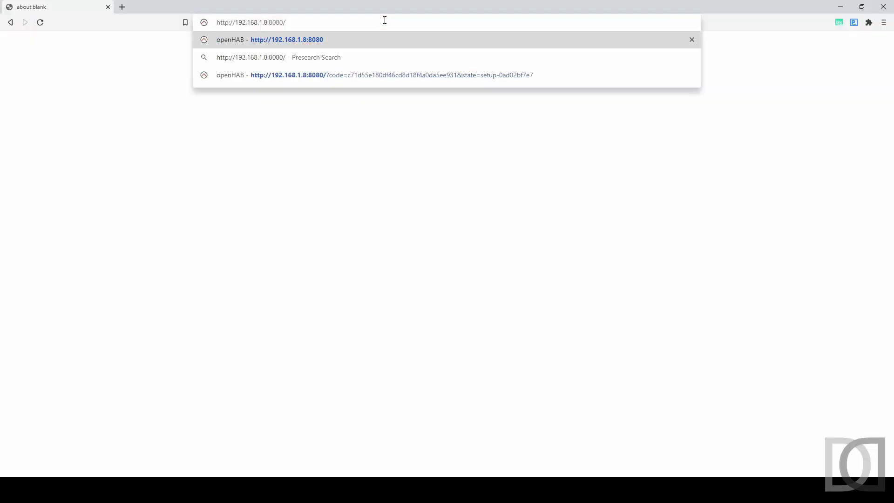
key("Return")
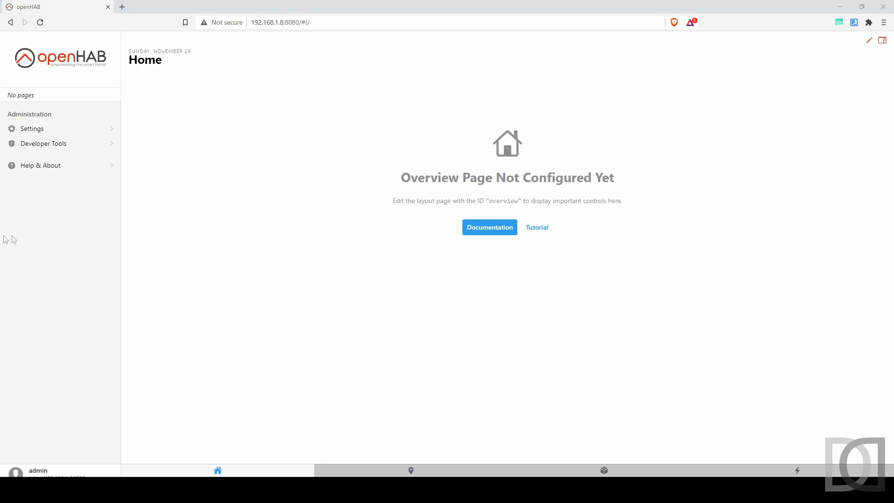
left_click(55, 170)
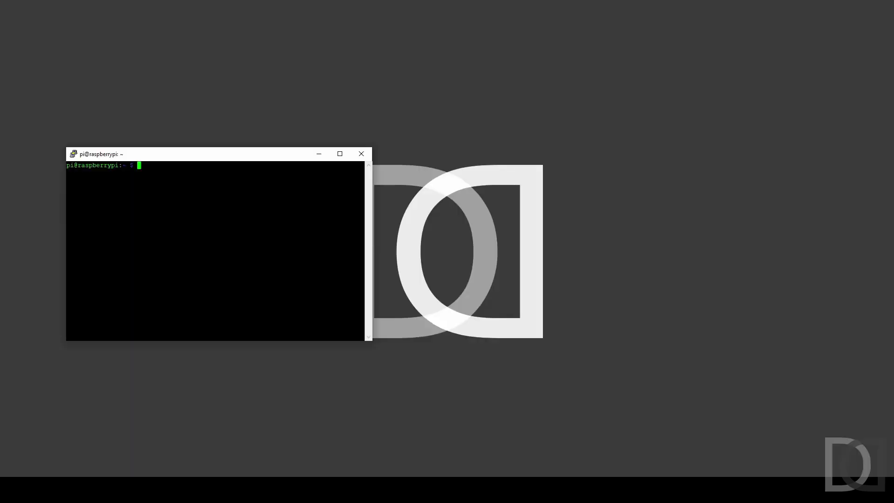
In the Raspberry Pi's PuTTY terminal, enable the service with "sudo systemctl enable openhab" and restart the Pi with "sudo reboot"
type("syste")
key("BackSpace")
key("BackSpace")
key("BackSpace")
key("BackSpace")
key("BackSpace")
type("sudo systemctl enable openhab")
key("Return")
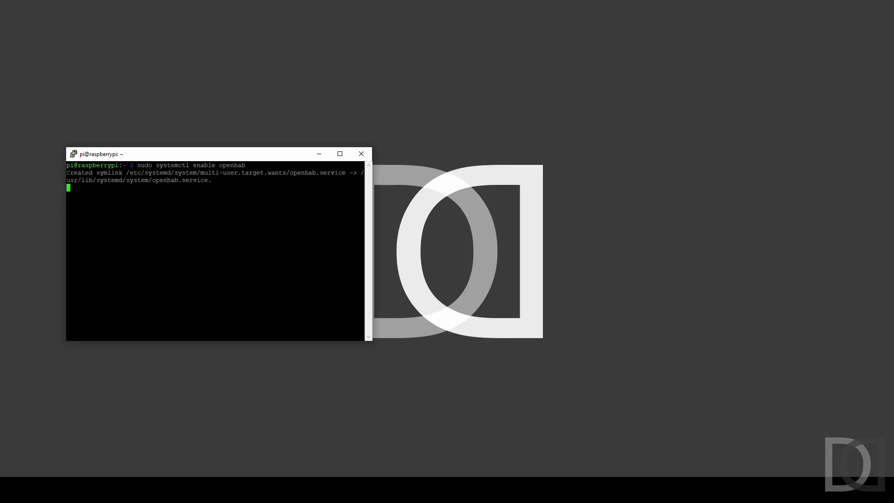
type("sudo reboot")
key("Return")
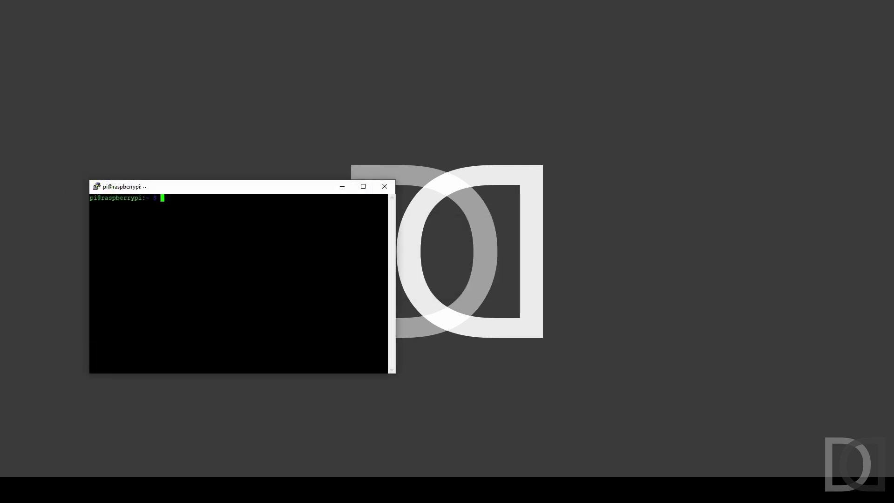
Check the state of the openHAB service with "sudo systemctl status openhab"
type("sudo")
key("BackSpace")
key("BackSpace")
key("BackSpace")
type("udo systemctl status openhab")
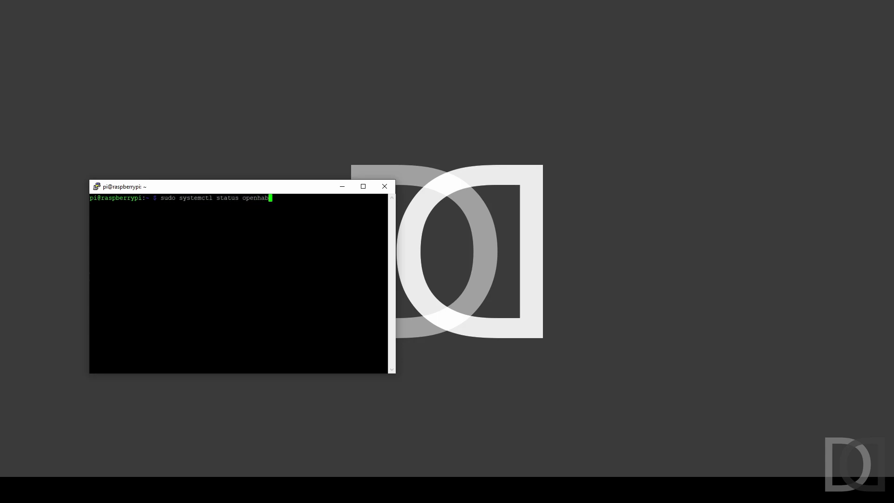
key("Return")
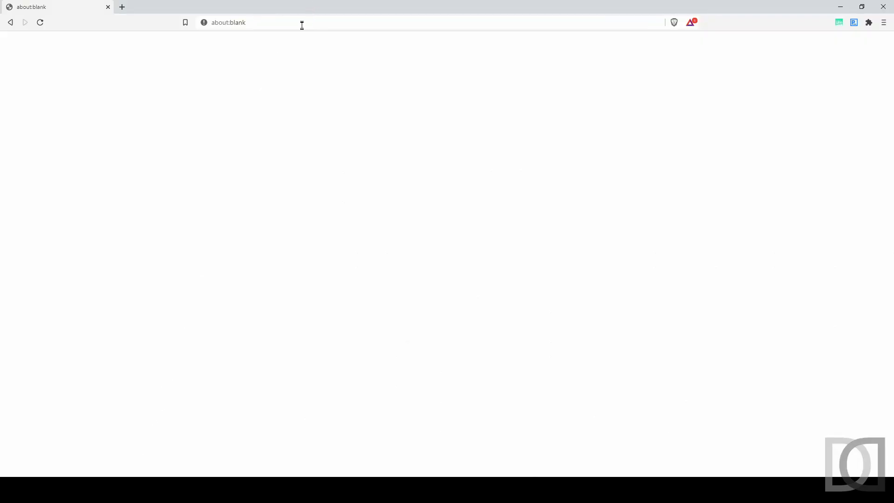
left_click(303, 23)
type("http://192.168.1.8:8080")
key("Return")
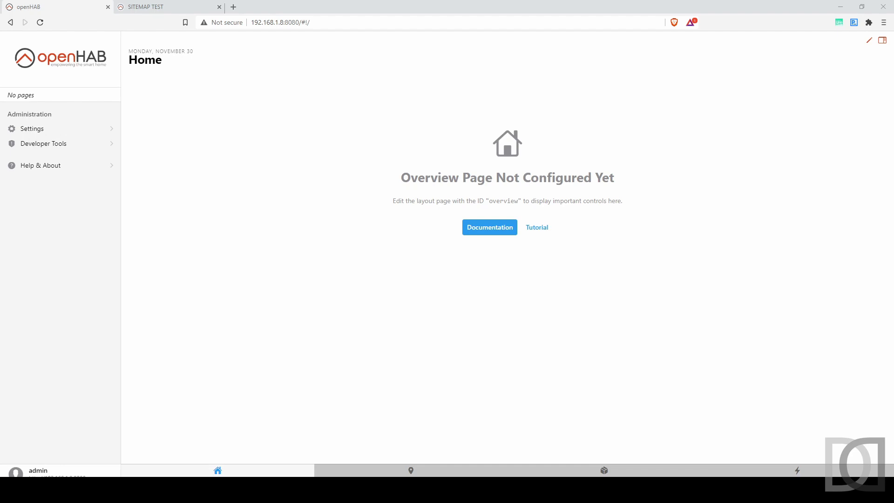
On the SITEMAP TEST page, test the Luce Studio light by toggling its switch, and reload the page
left_click(170, 7)
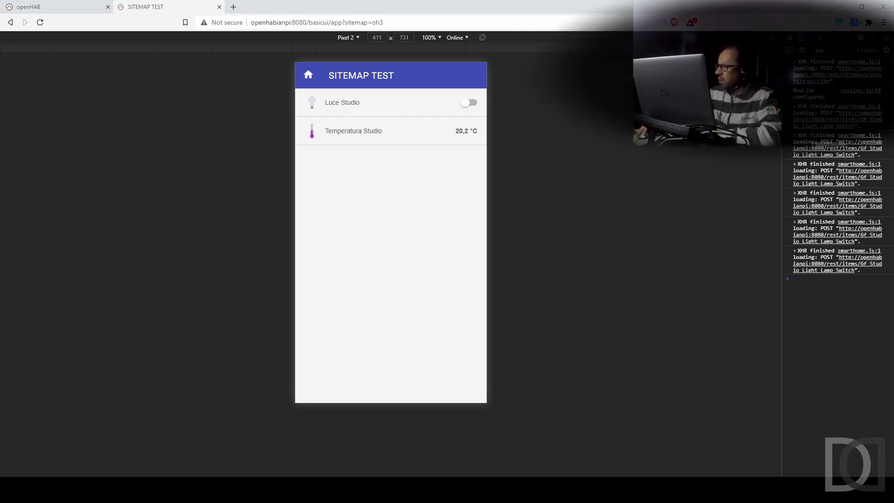
left_click(469, 103)
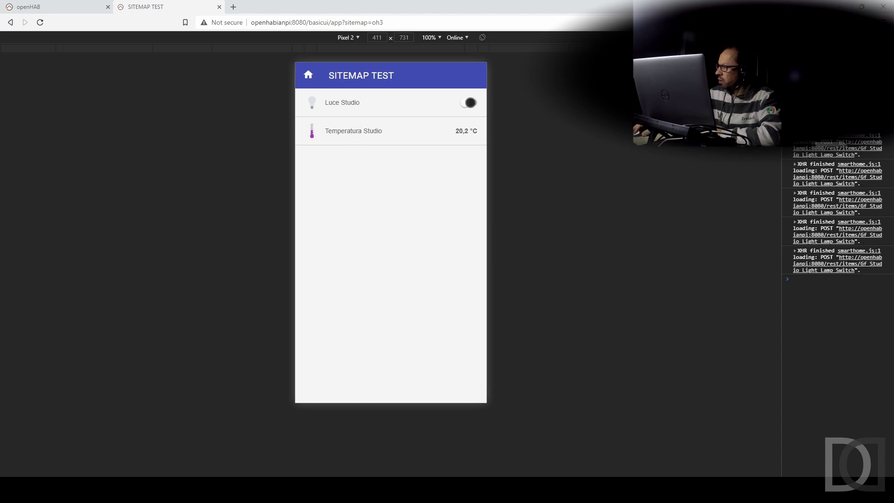
left_click(469, 102)
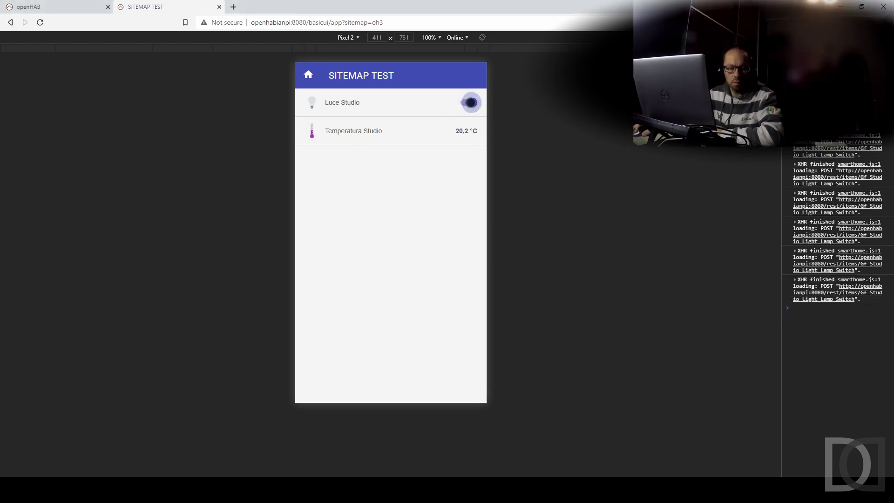
left_click(469, 102)
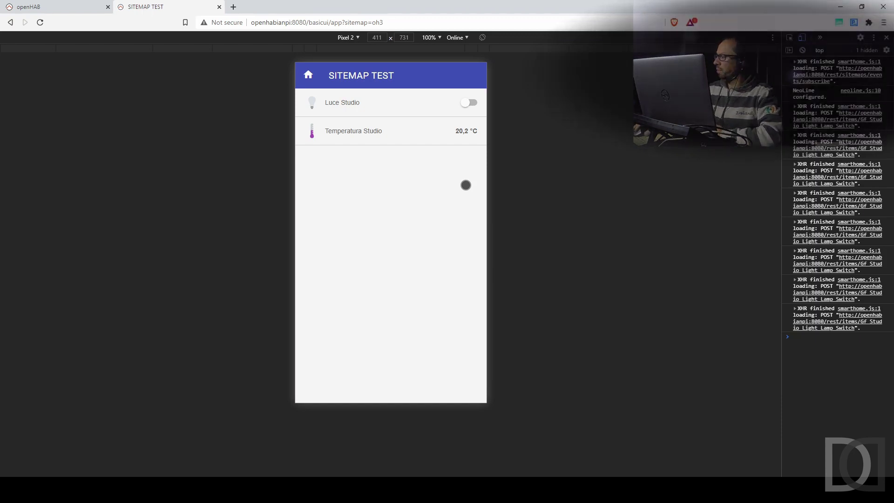
key("F5")
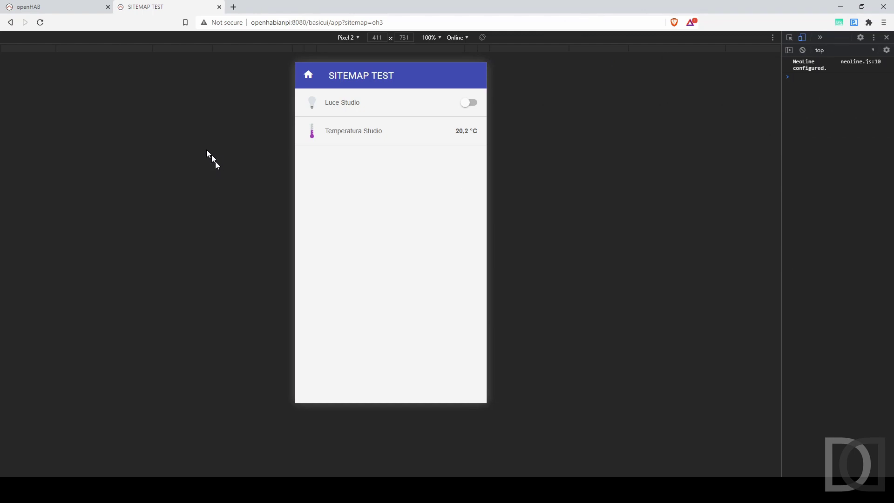
In openHAB's settings, find "mqtt" among the available binding add-ons, install the MQTT Binding, and return to the installed bindings
left_click(48, 2)
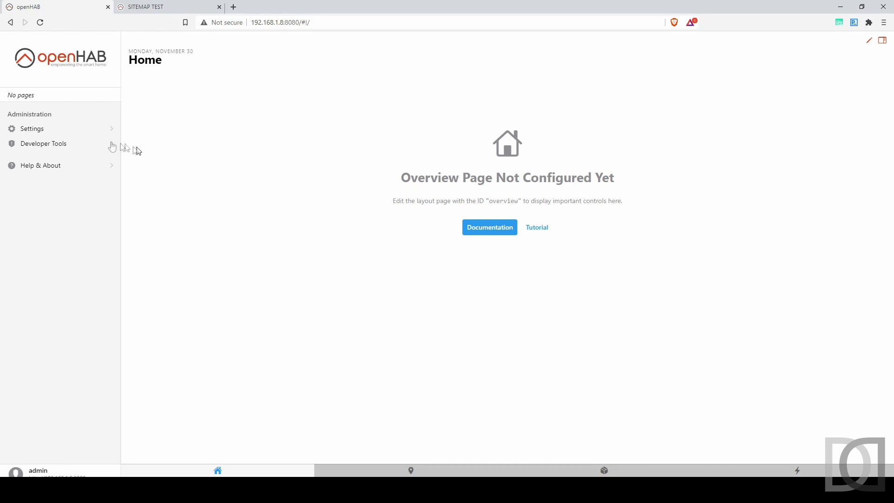
left_click(41, 134)
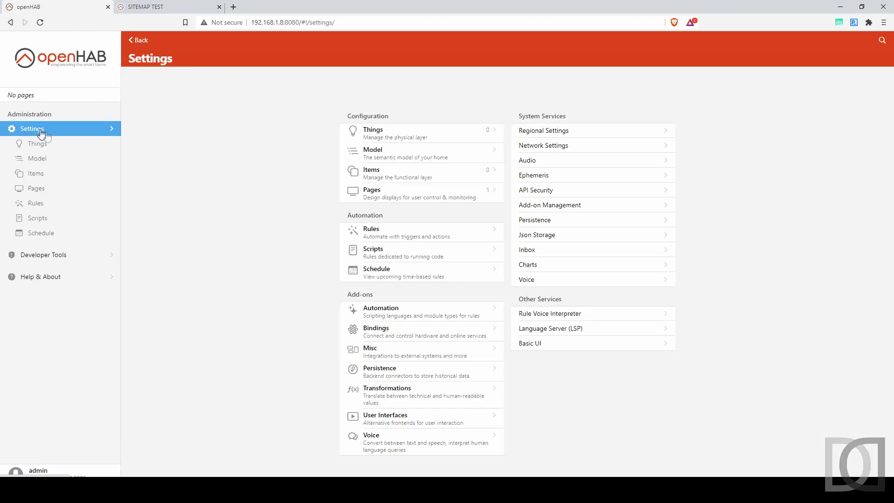
left_click(374, 331)
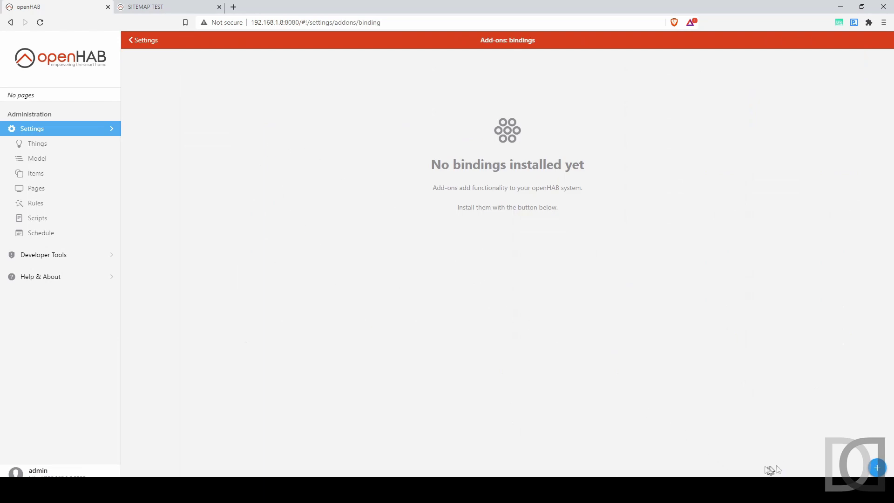
left_click(877, 468)
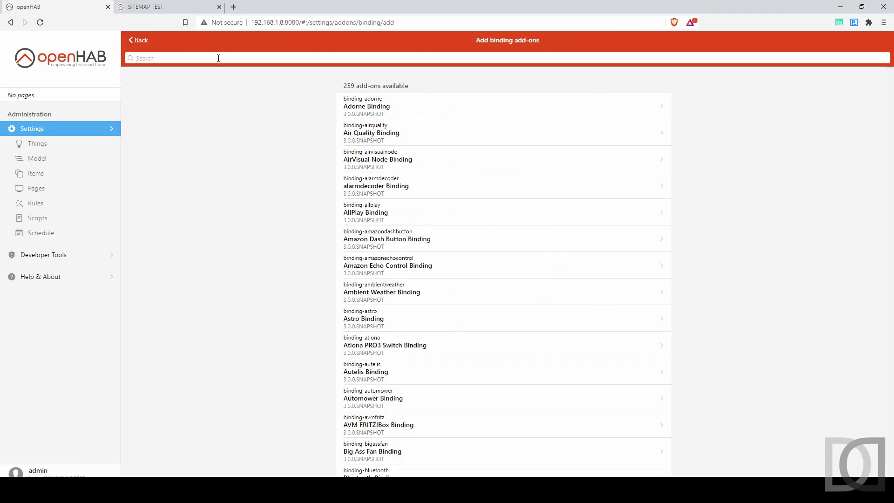
left_click(218, 58)
type("mqtt")
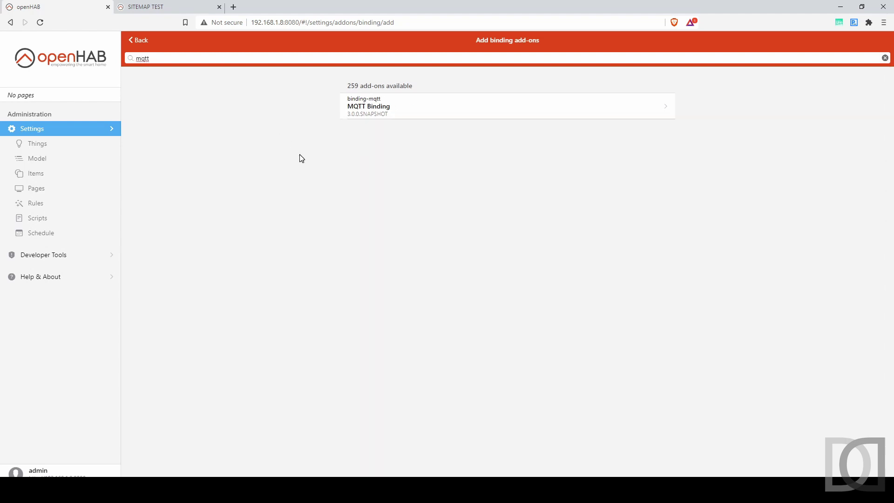
left_click(369, 112)
left_click(442, 449)
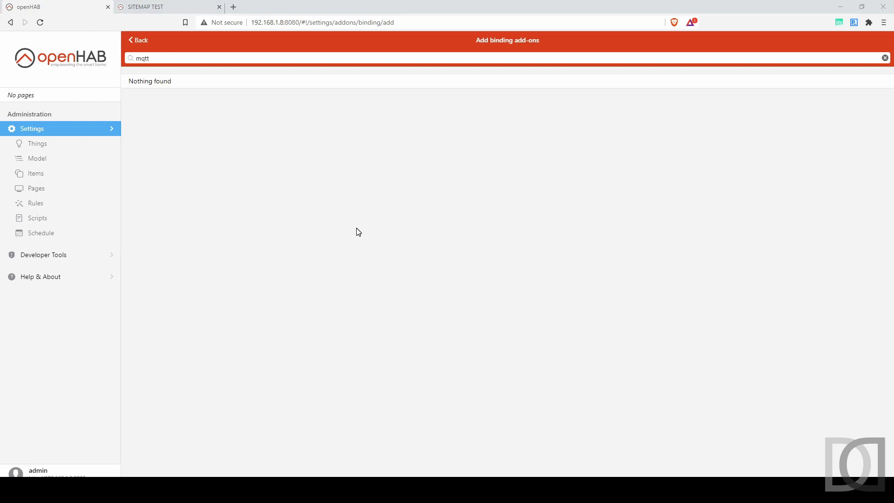
left_click(143, 46)
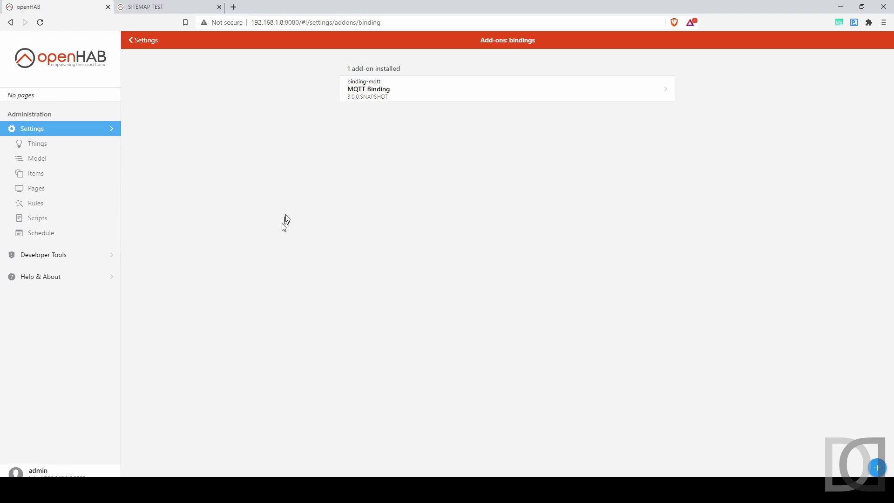
Create an MQTT Broker thing from the MQTT Binding with 192.168.1.5 as the broker hostname/IP
left_click(35, 146)
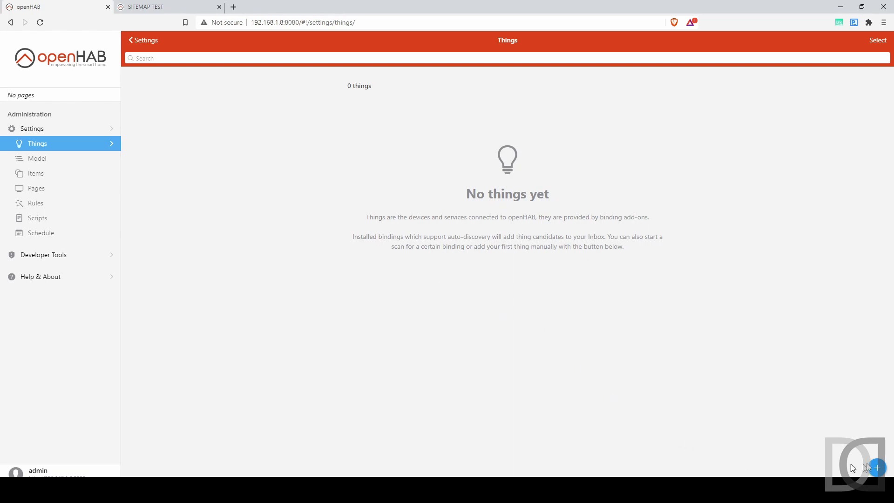
left_click(878, 469)
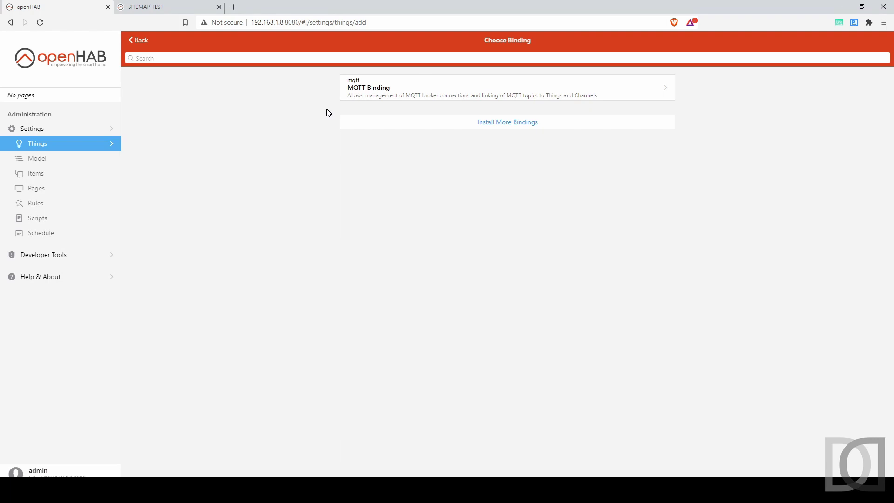
left_click(369, 99)
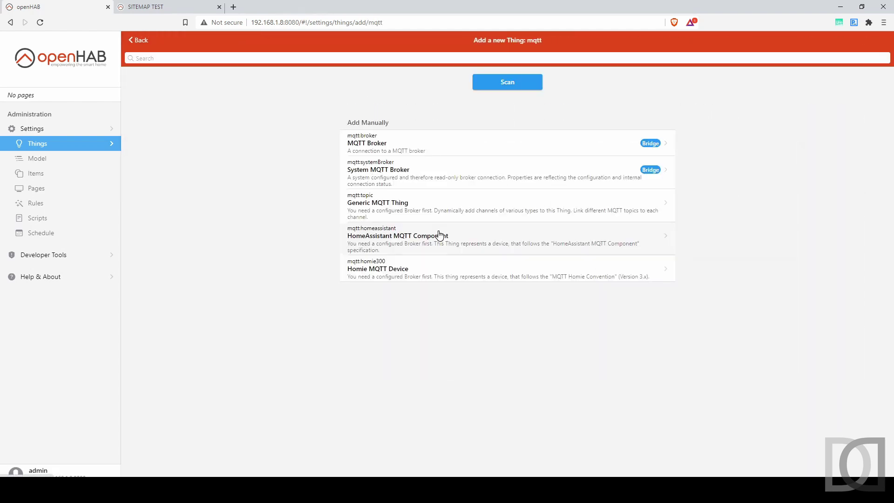
left_click(388, 147)
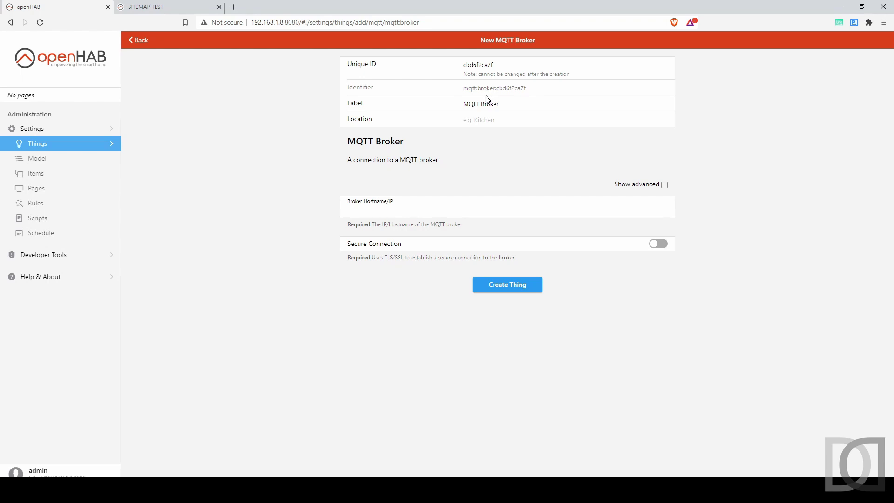
left_click(382, 210)
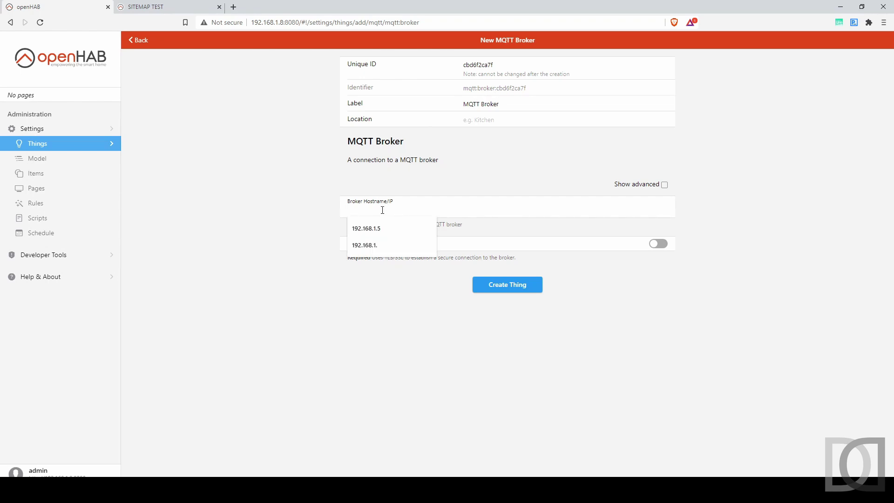
left_click(372, 229)
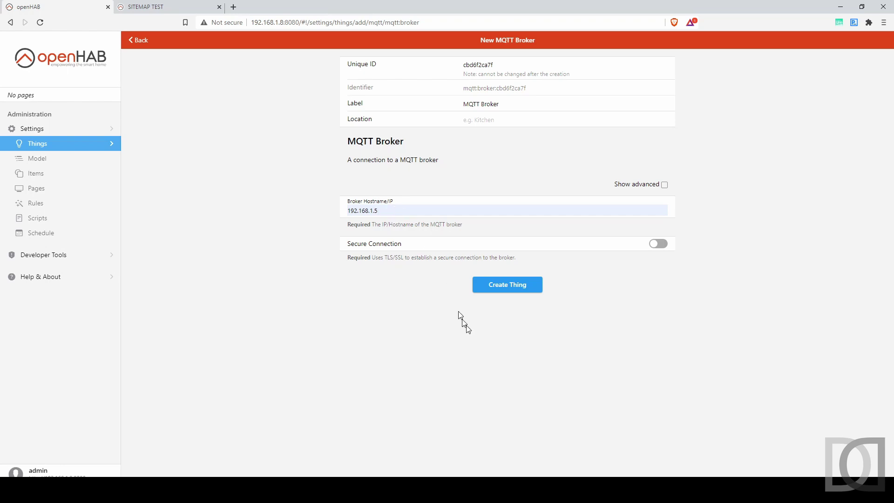
left_click(515, 284)
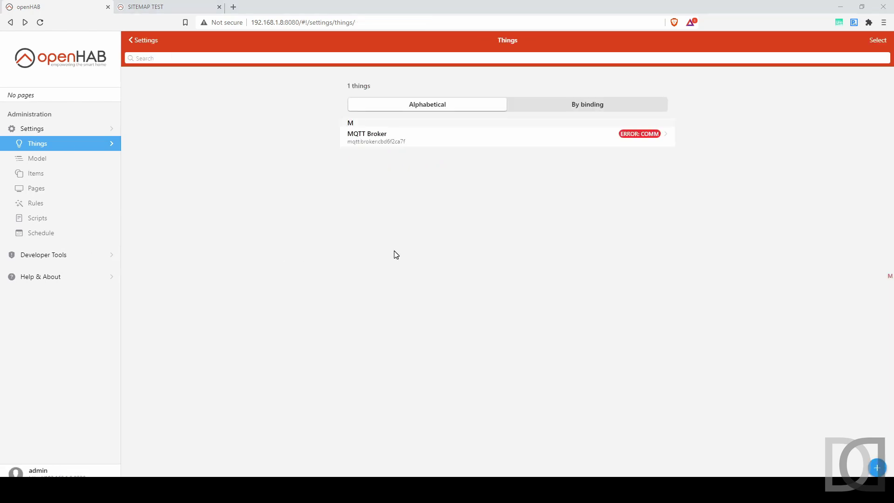
In the MQTT Broker thing's advanced configuration, set the username to openhabian, enter the MQTT password, and save the thing
left_click(395, 145)
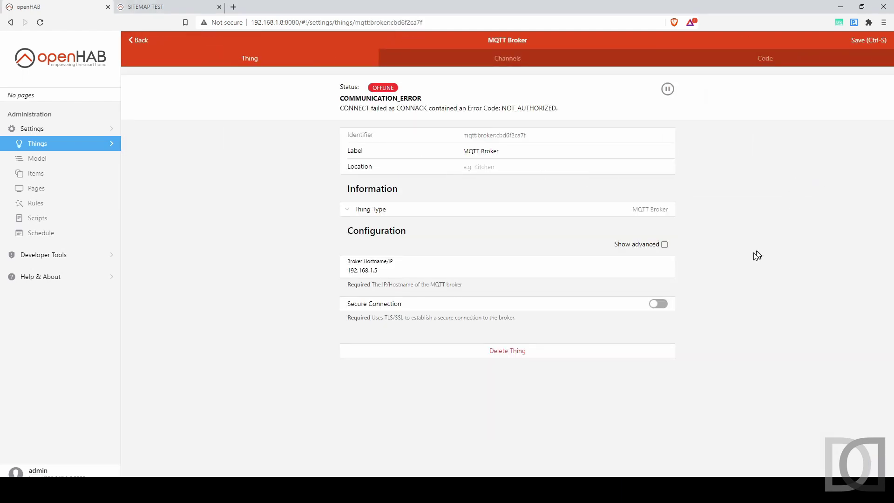
left_click(666, 246)
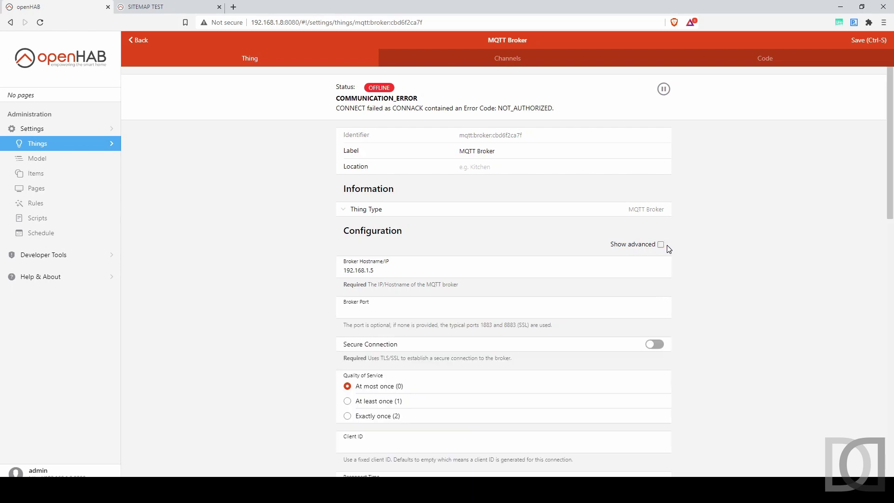
scroll(708, 243, "down", 8)
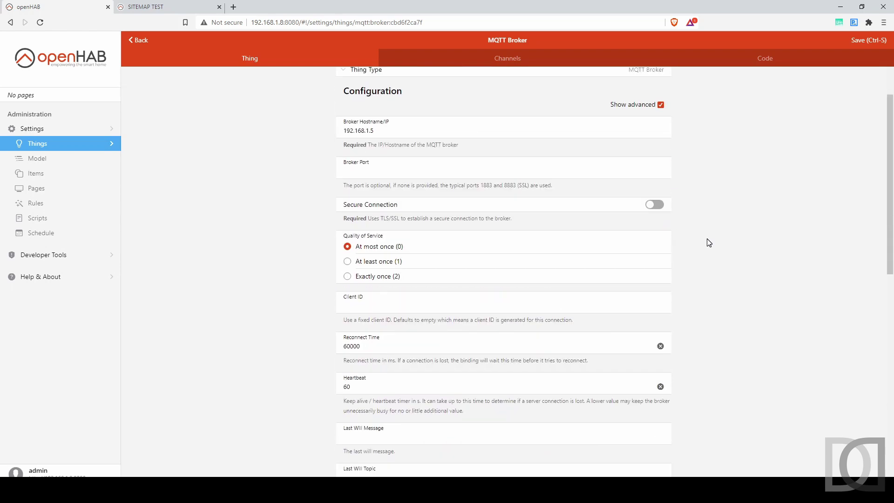
scroll(708, 242, "down", 3)
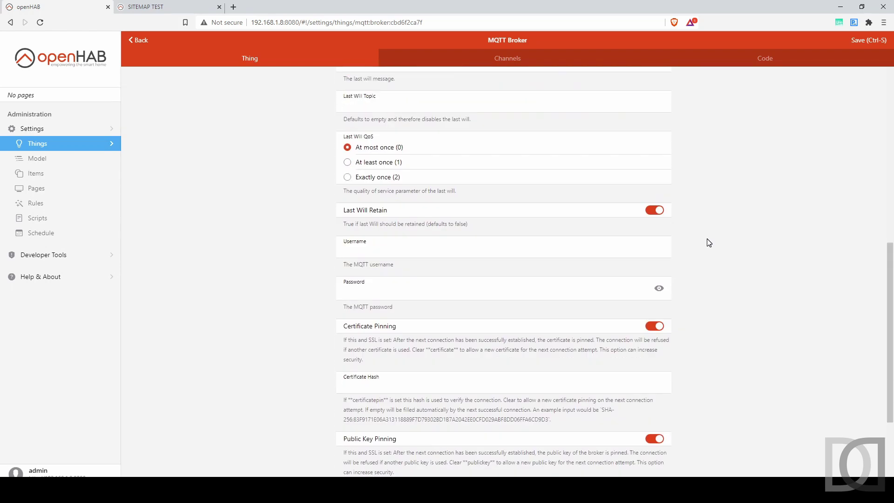
left_click(503, 247)
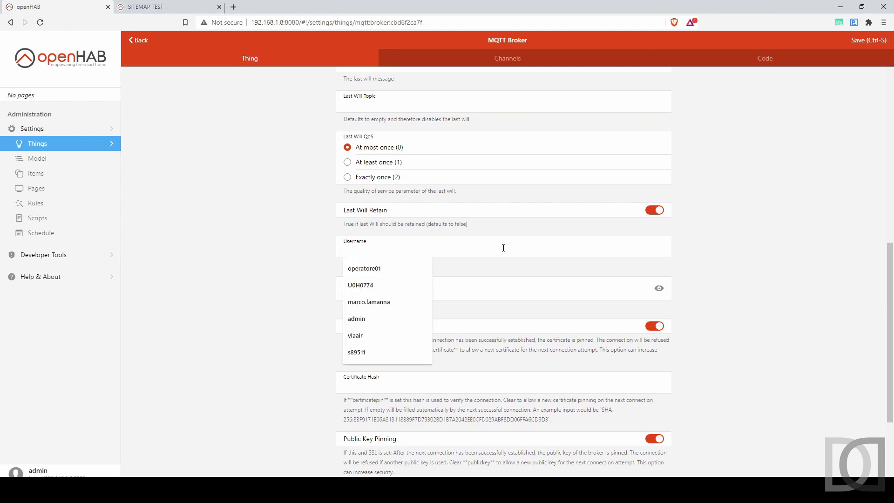
type("openhab")
type("ian")
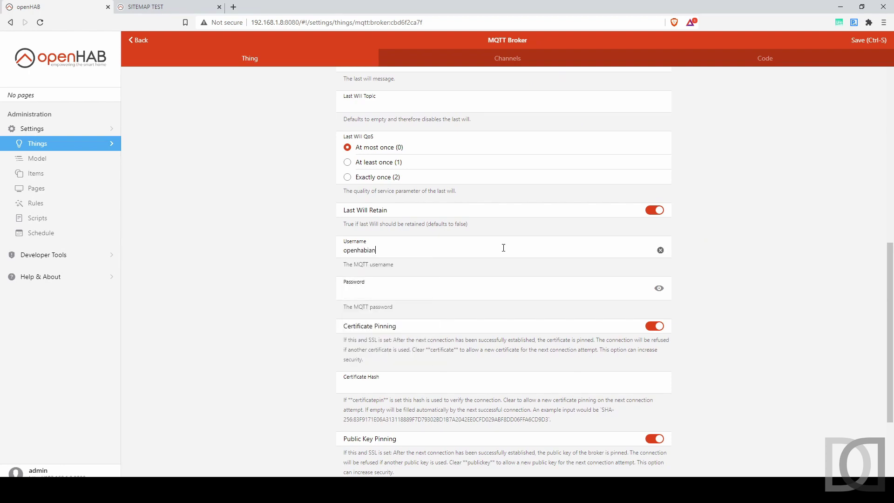
key("Tab")
type("•••••••••")
scroll(758, 285, "down", 3)
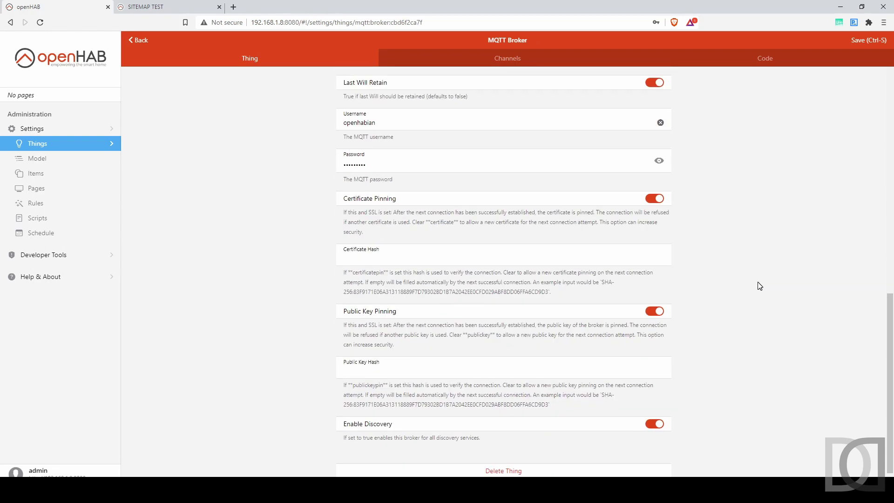
left_click(869, 40)
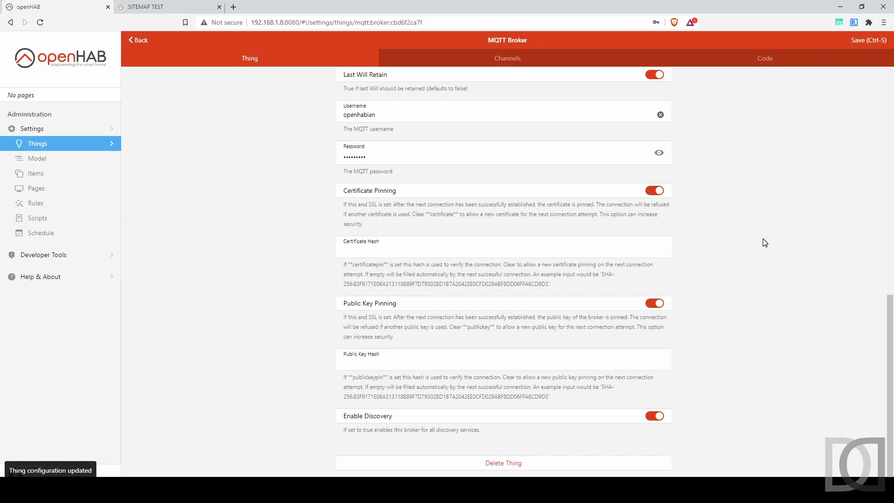
From the Things list, start a new Generic MQTT Thing using the MQTT Binding, with label Luce Studio and location Studio
left_click(46, 145)
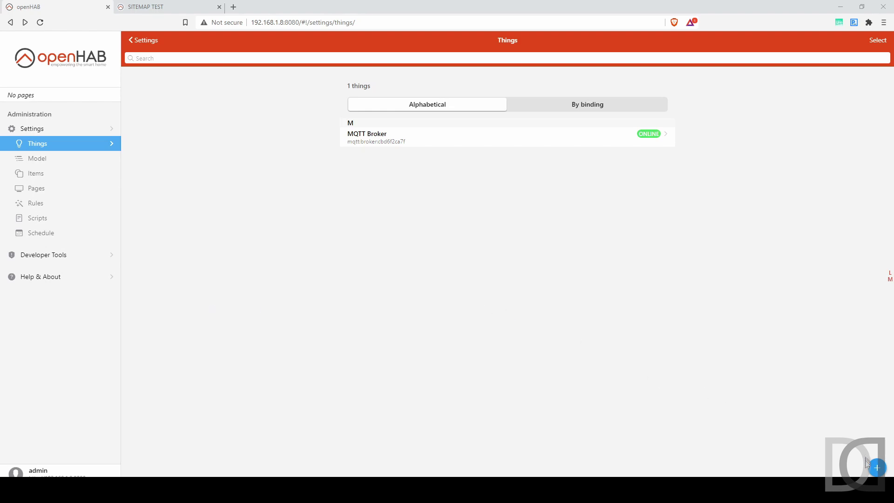
left_click(878, 468)
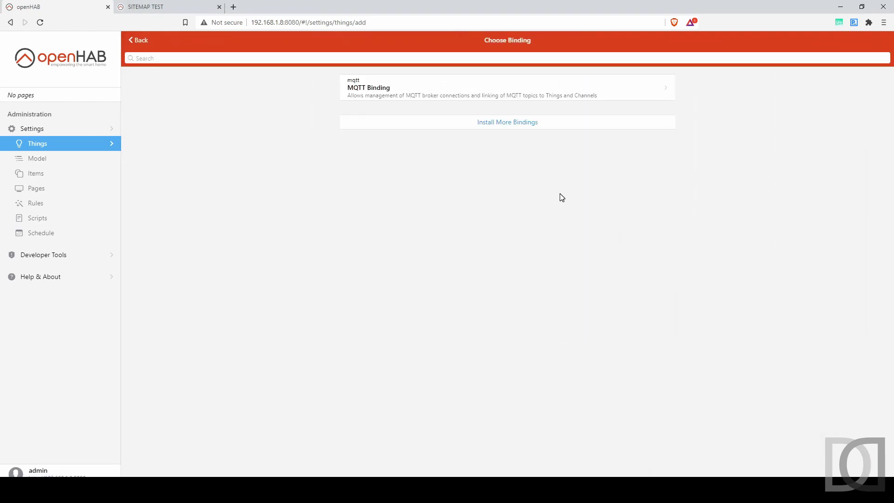
left_click(398, 97)
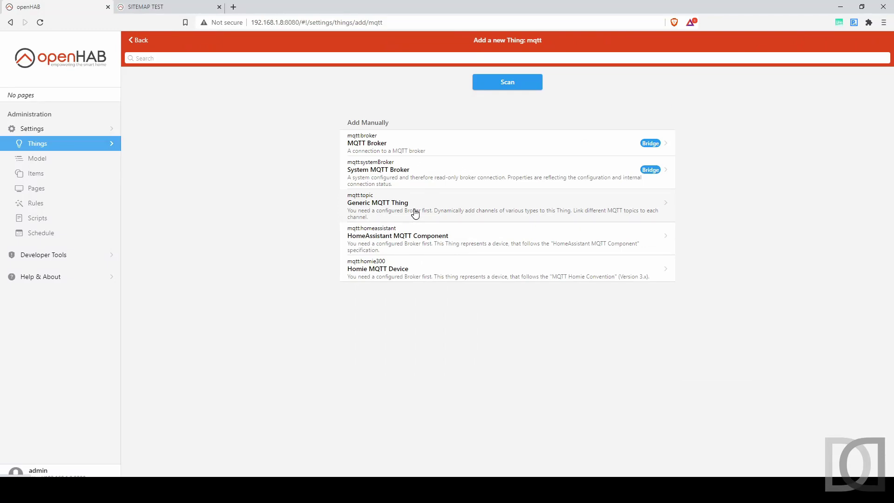
left_click(415, 213)
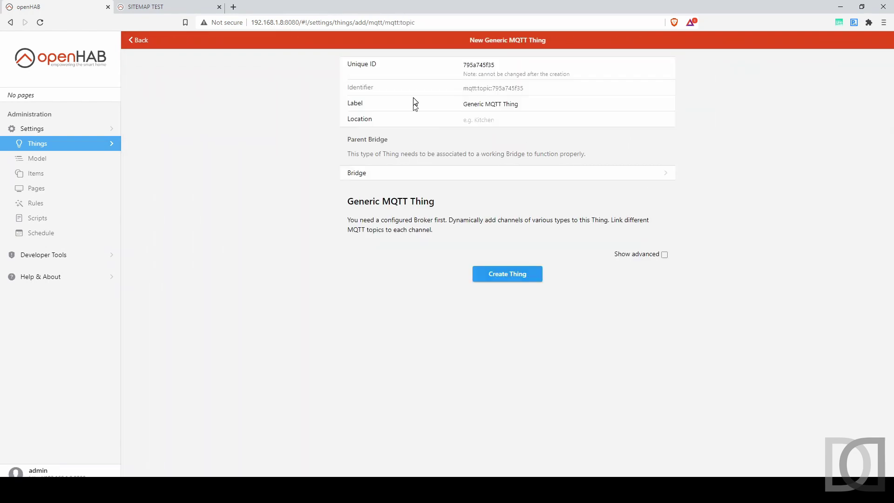
left_click_drag(544, 104, 401, 107)
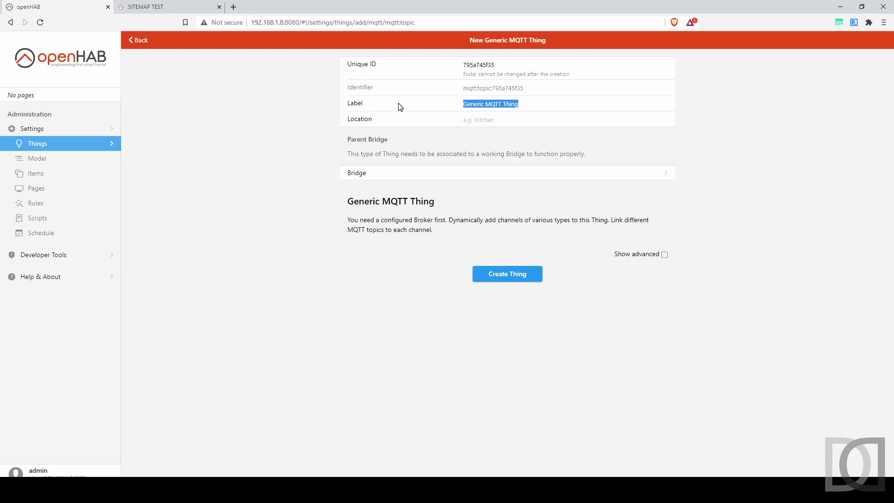
type("Luce Studio")
key("Tab")
type("Studio")
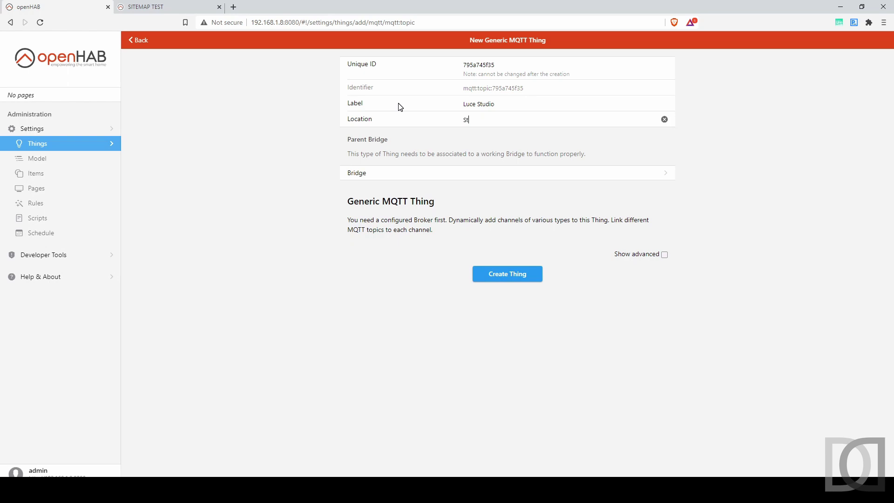
Set MQTT Broker as the parent bridge, show the advanced options, and create the Luce Studio thing
left_click(424, 173)
left_click(424, 173)
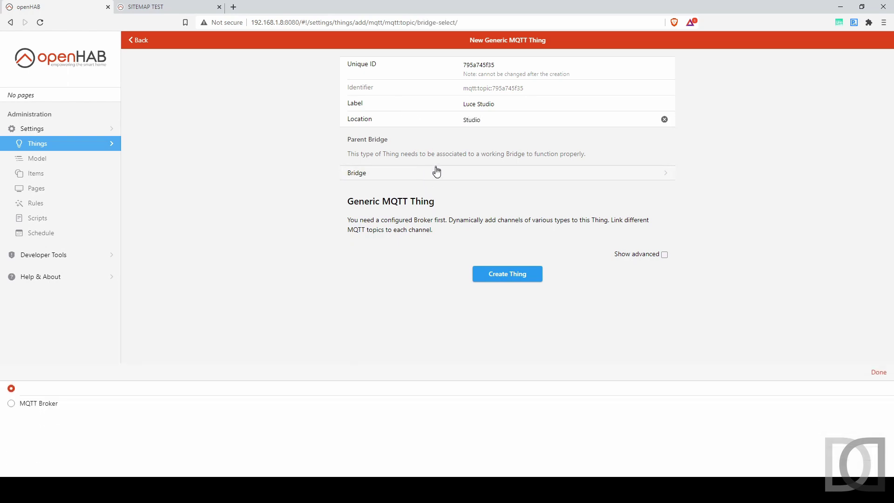
left_click(12, 403)
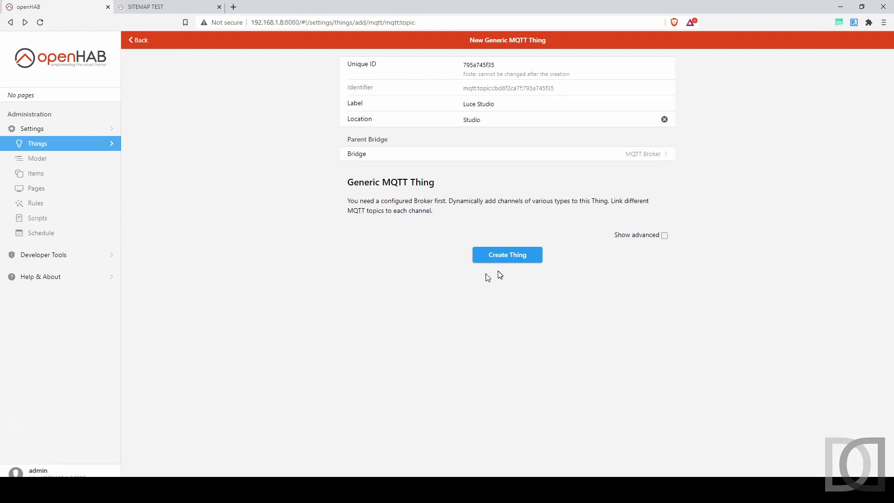
left_click(664, 235)
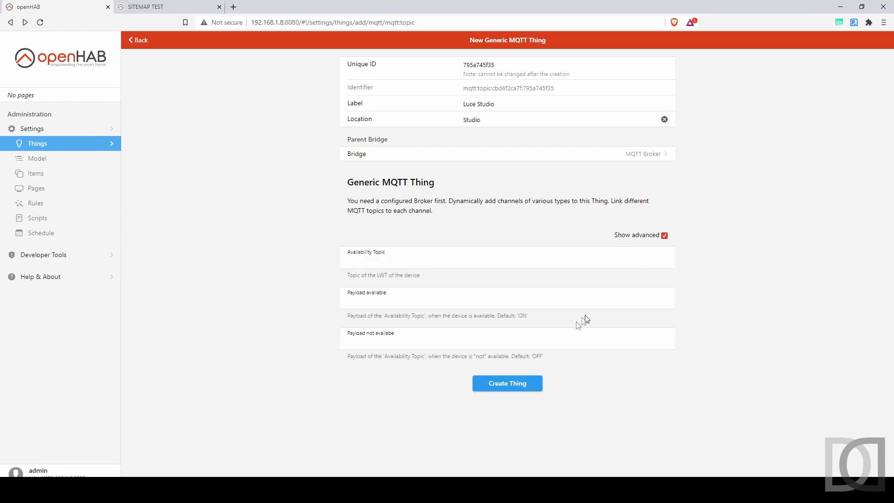
left_click(502, 384)
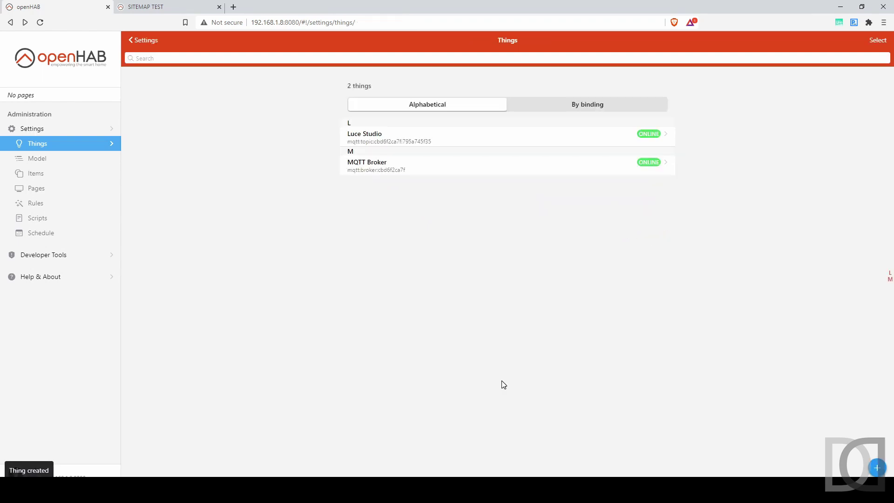
Start a new On/Off Switch channel for the Luce Studio thing, with identifier ChLuceStudio and label Luce Studio Channel
left_click(376, 144)
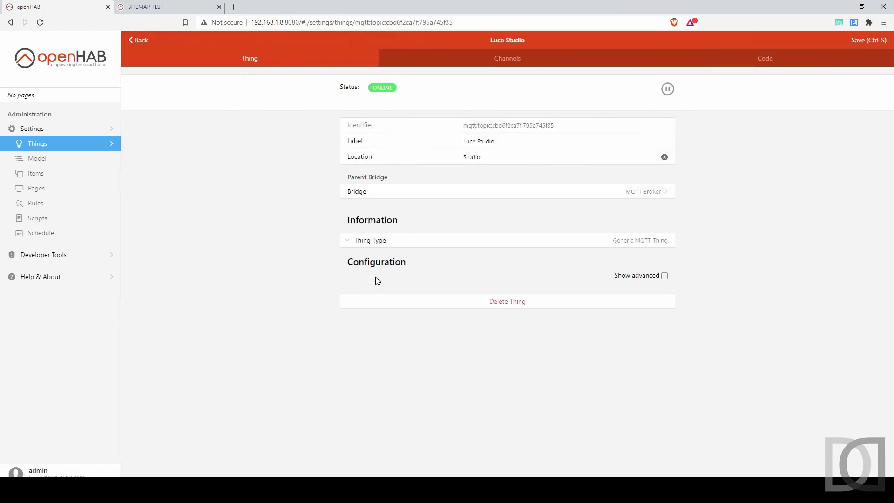
left_click(512, 64)
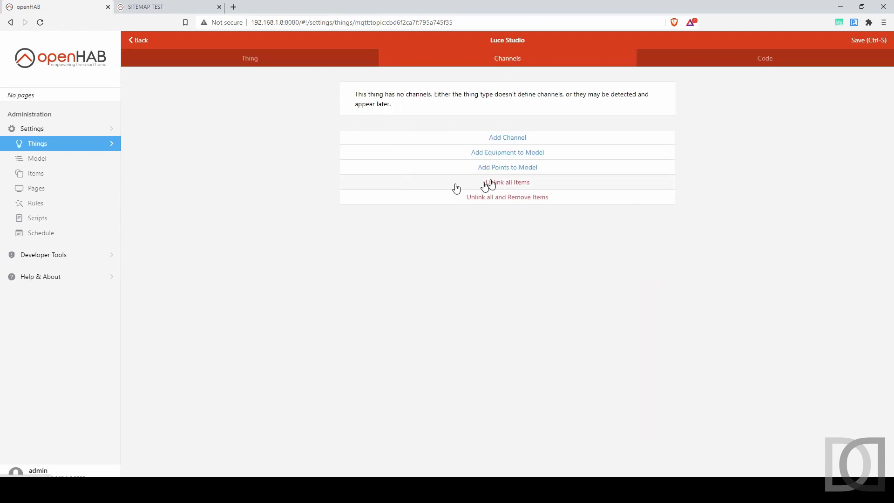
left_click(509, 139)
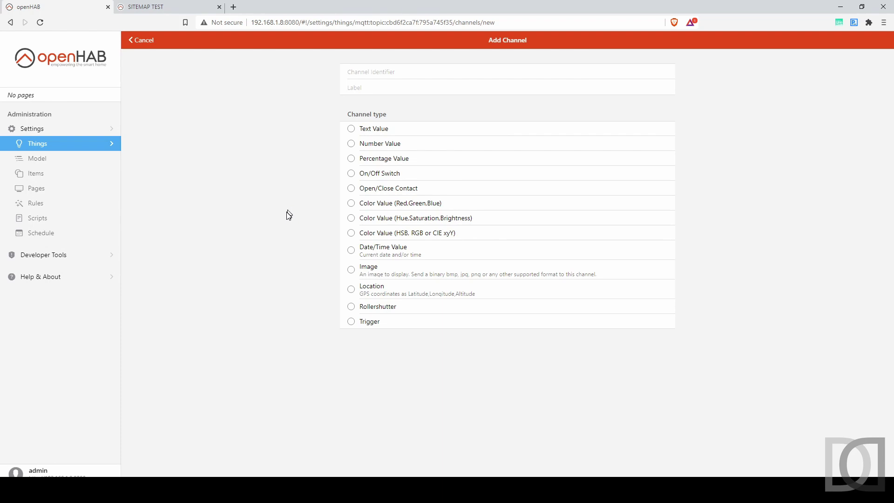
left_click(351, 175)
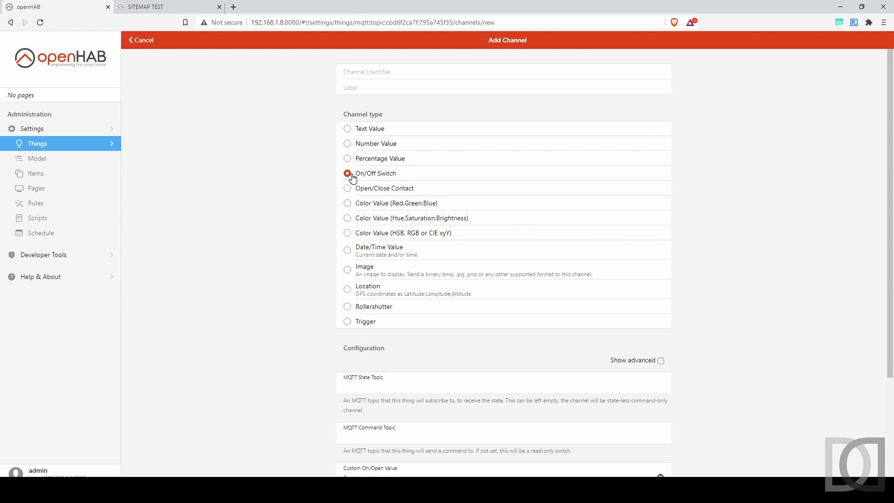
left_click(365, 71)
type("ChLuceStudio")
key("Tab")
type("Luce S")
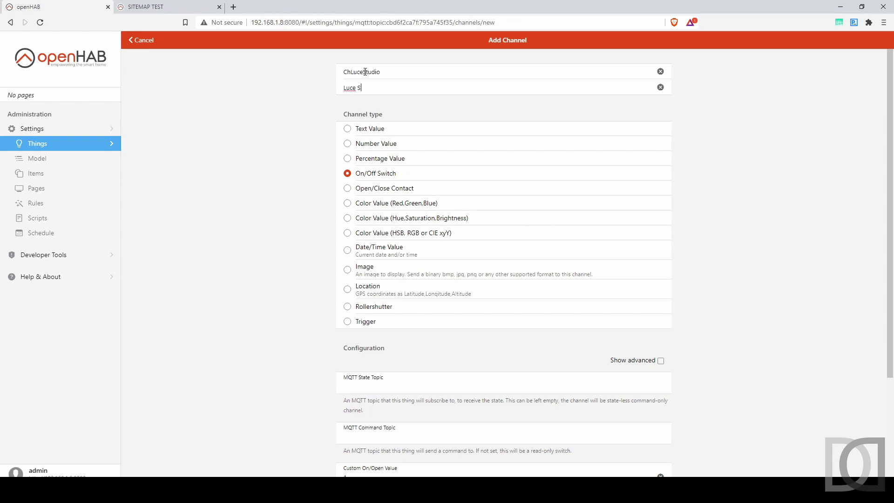
type("tudio Channeo")
Copy smarthome/light_env/sonoff4chr219/stat/POWER1 from GF_lights.items in Visual Studio Code and paste it as the channel's MQTT State Topic in openHAB
scroll(294, 249, "down", 3)
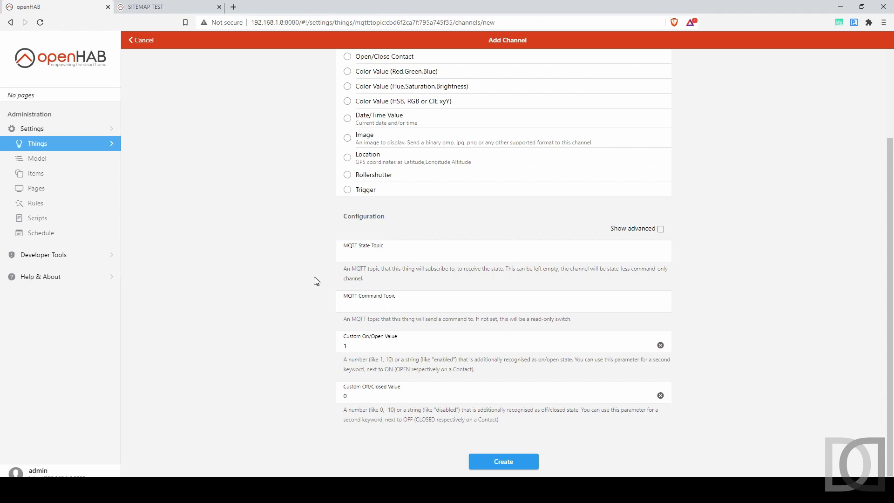
left_click(323, 475)
left_click(392, 188)
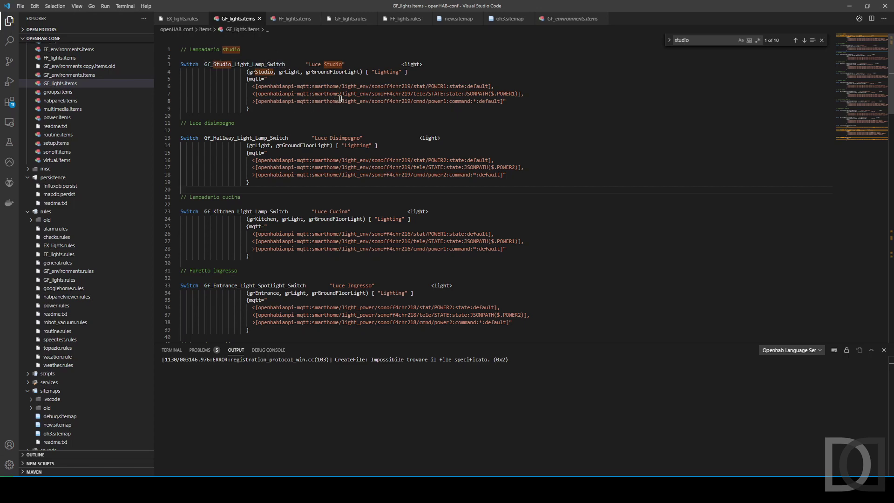
left_click_drag(311, 86, 446, 86)
key("ctrl+c")
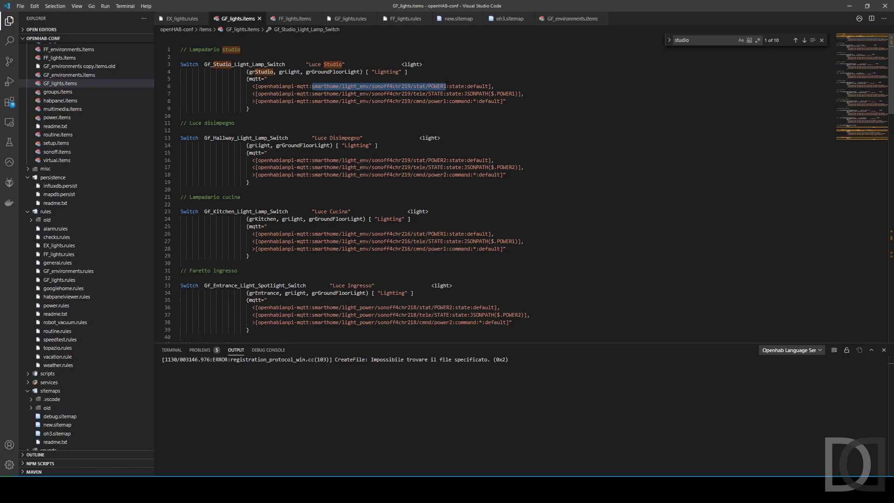
key("alt+Tab")
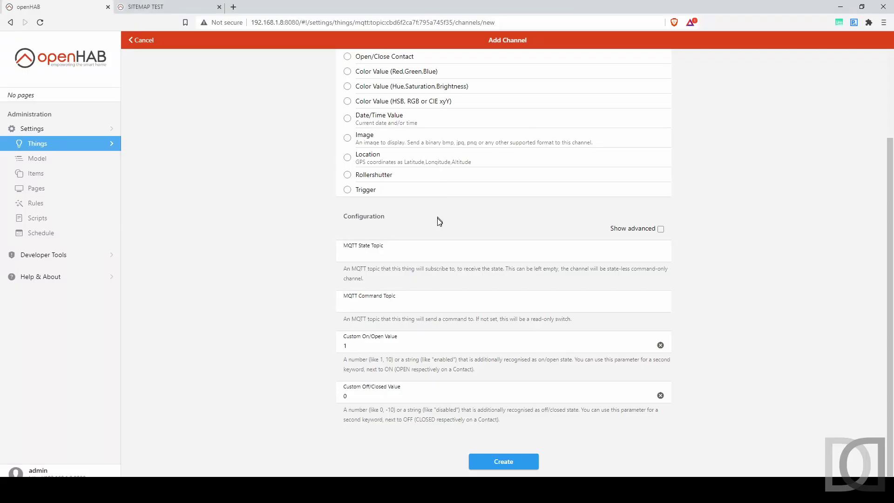
left_click(390, 252)
key("ctrl+v")
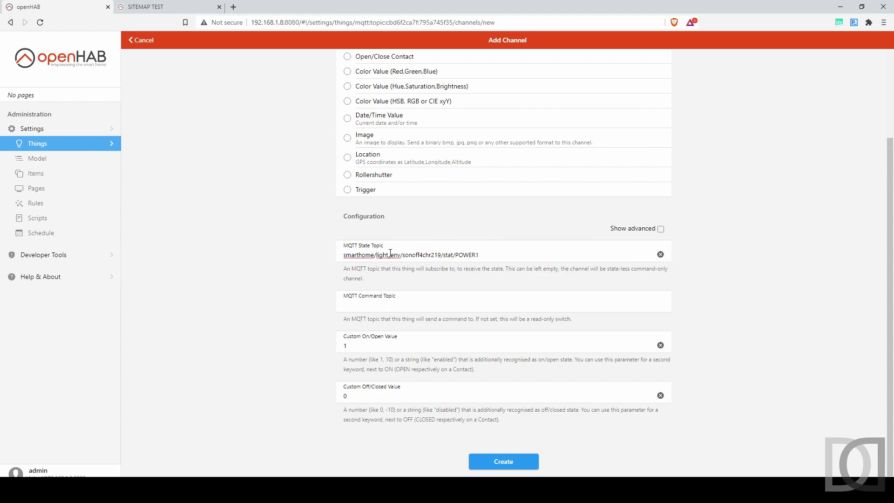
Copy smarthome/light_env/sonoff4chr219/cmnd/power1 from GF_lights.items in Visual Studio Code and paste it as the channel's MQTT Command Topic in openHAB
key("alt+Tab")
left_click_drag(312, 101, 446, 102)
key("ctrl+c")
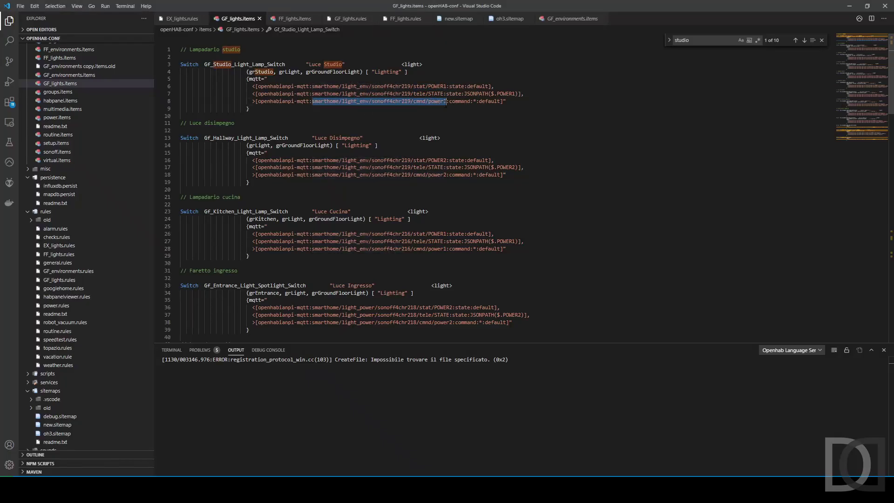
key("alt+Tab")
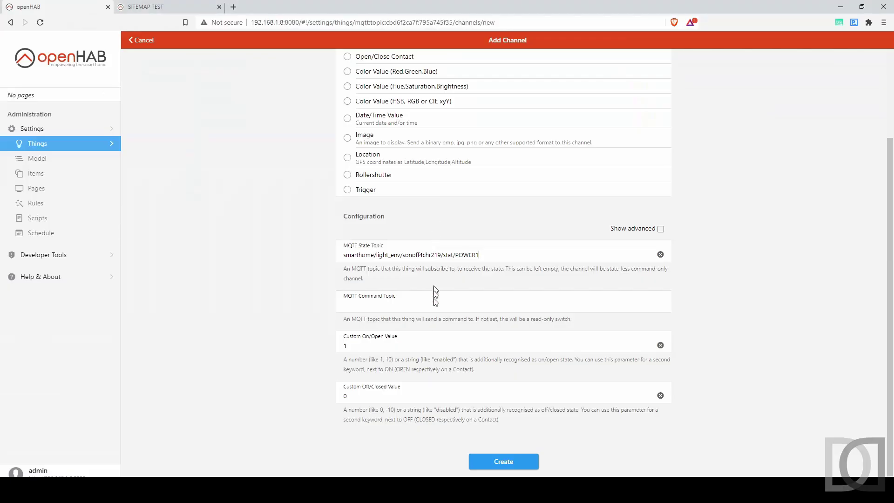
left_click(419, 306)
key("ctrl+v")
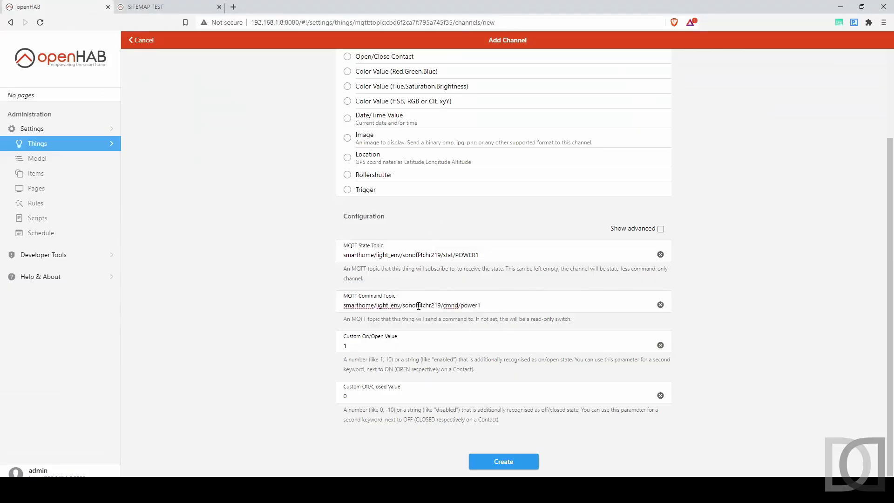
Show the channel's advanced settings, review them down to the value transformations, and create the channel
left_click(660, 228)
scroll(292, 263, "down", 2)
scroll(292, 263, "down", 5)
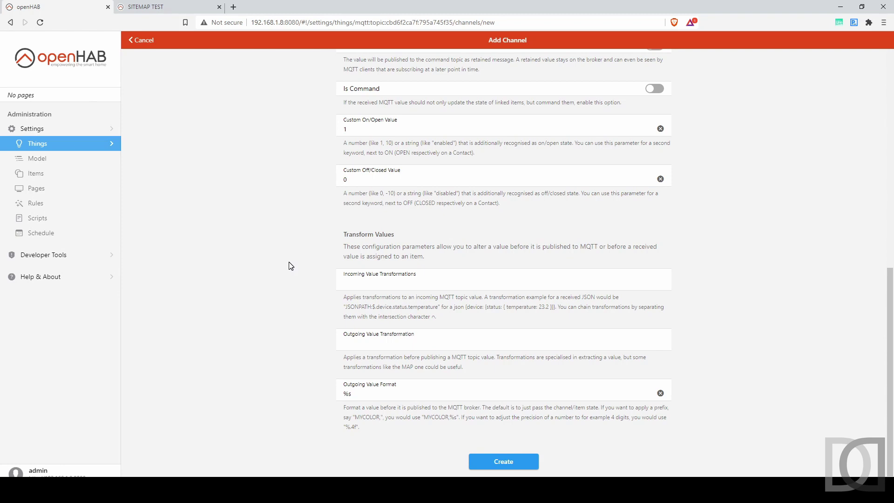
left_click(523, 462)
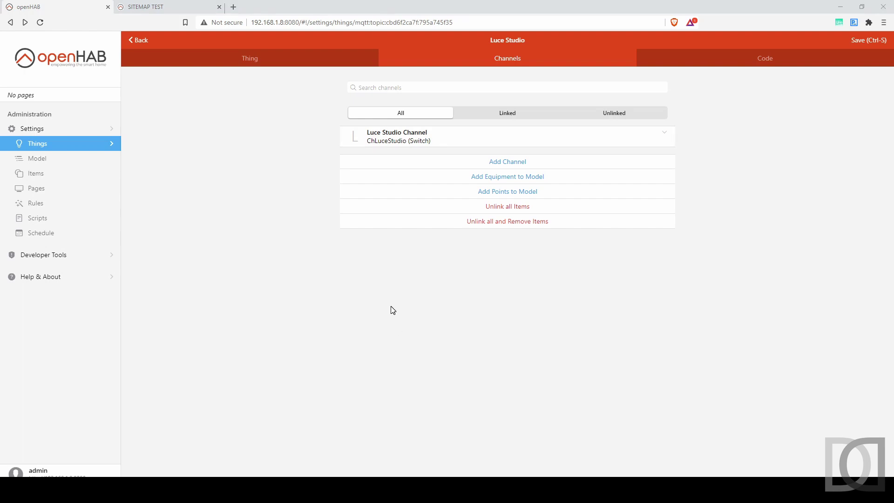
Start adding Luce Studio to the model as equipment, with category lightbulb and semantic class Lightbulb
left_click(516, 182)
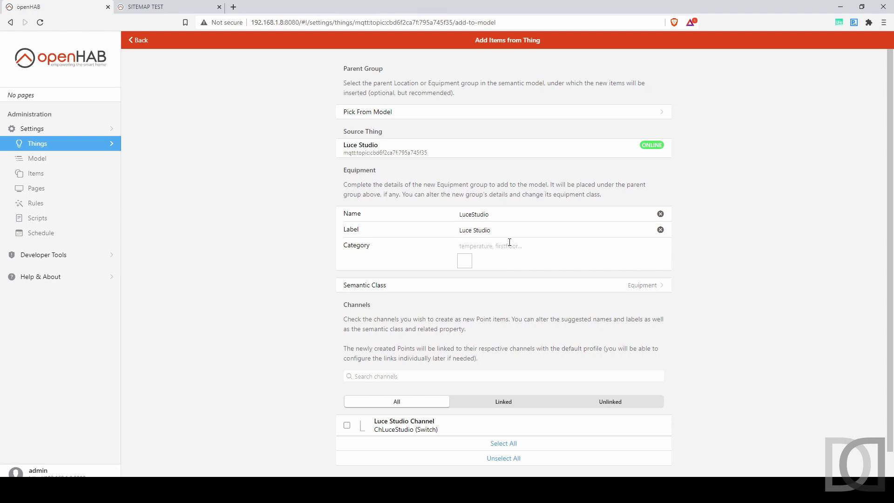
type("light")
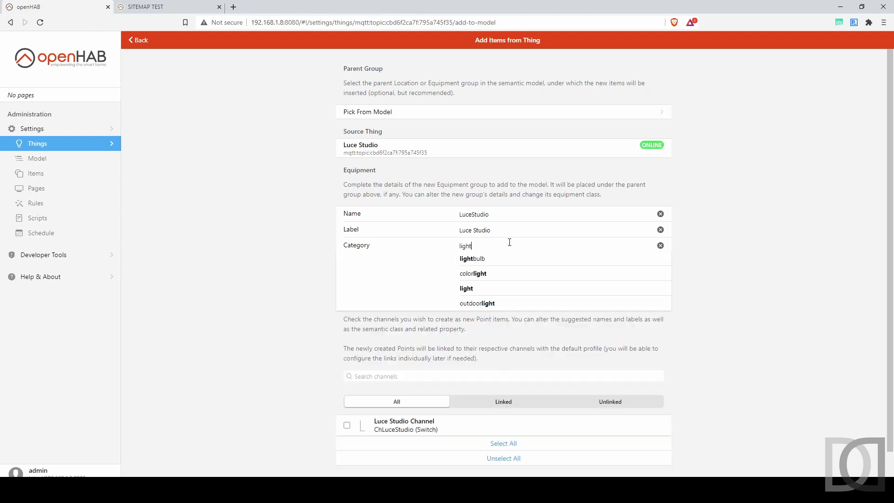
left_click(473, 264)
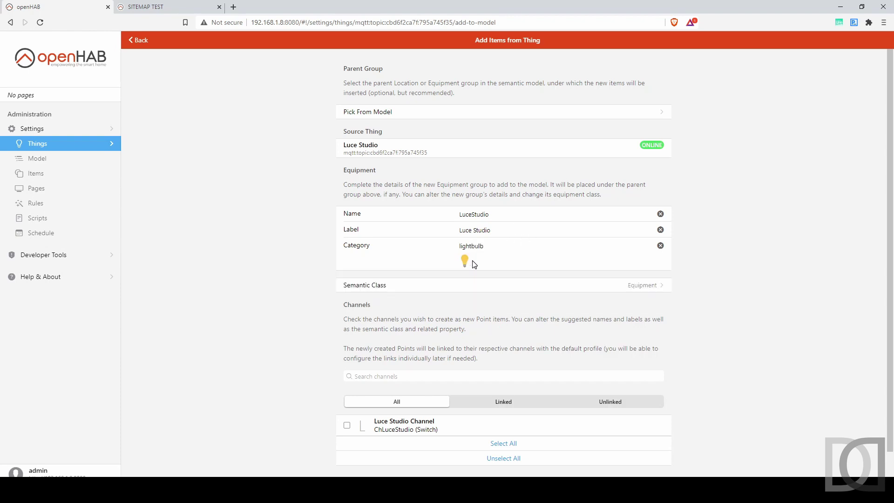
scroll(474, 264, "down", 1)
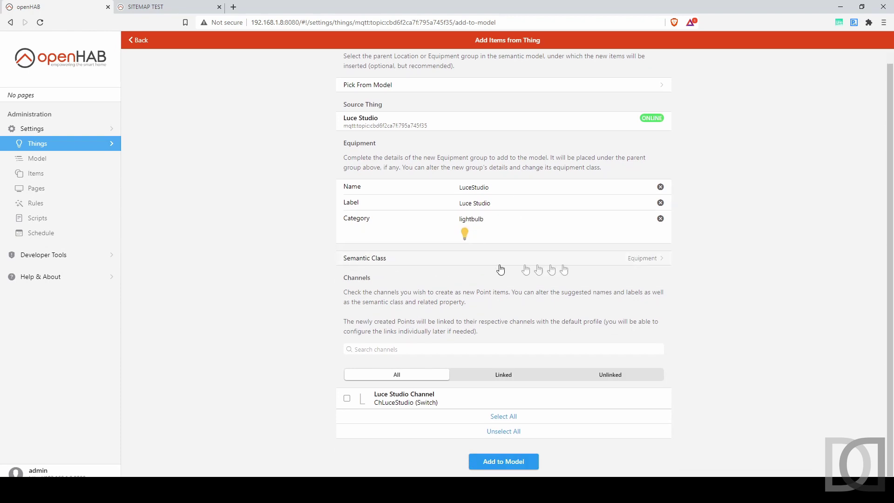
left_click(643, 260)
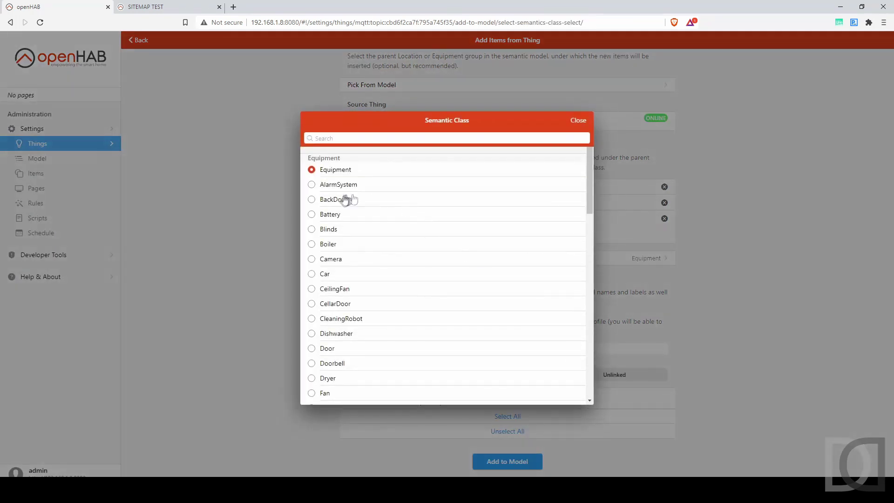
scroll(331, 233, "down", 8)
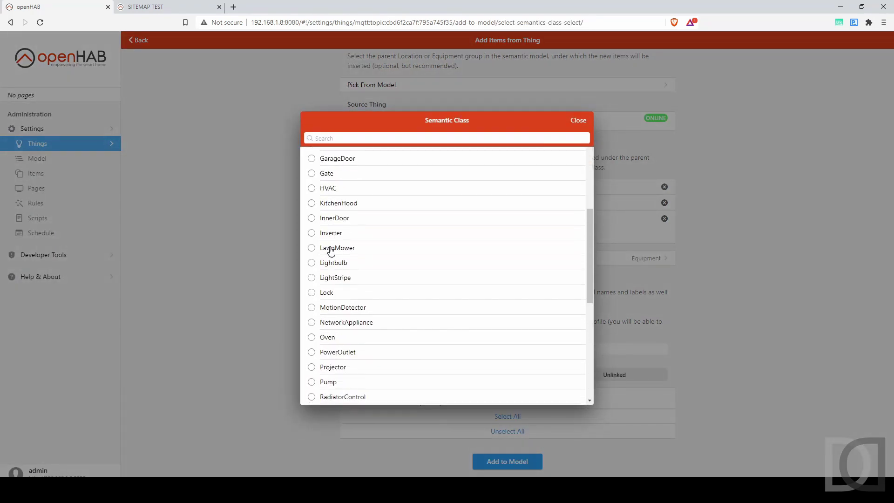
scroll(331, 250, "up", 1)
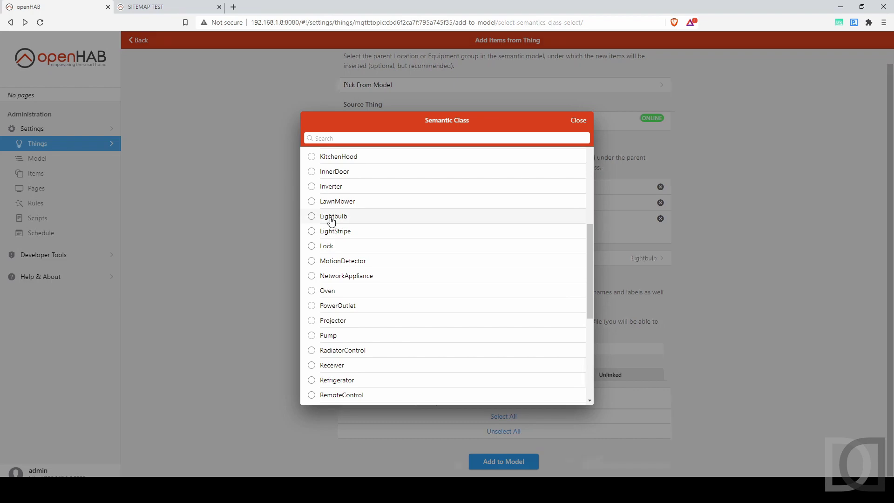
left_click(331, 220)
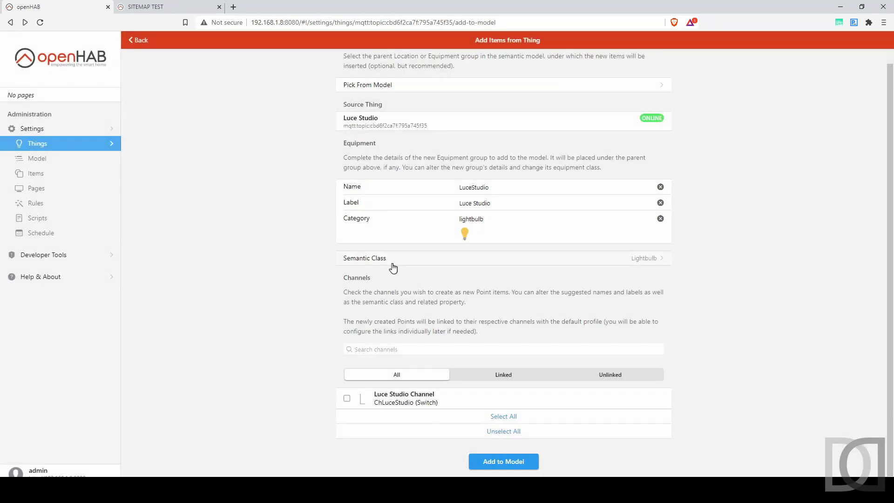
Include Luce Studio Channel as a point with category lightbulb and semantic class Switch, and add the equipment to the model
left_click(346, 399)
scroll(286, 399, "down", 3)
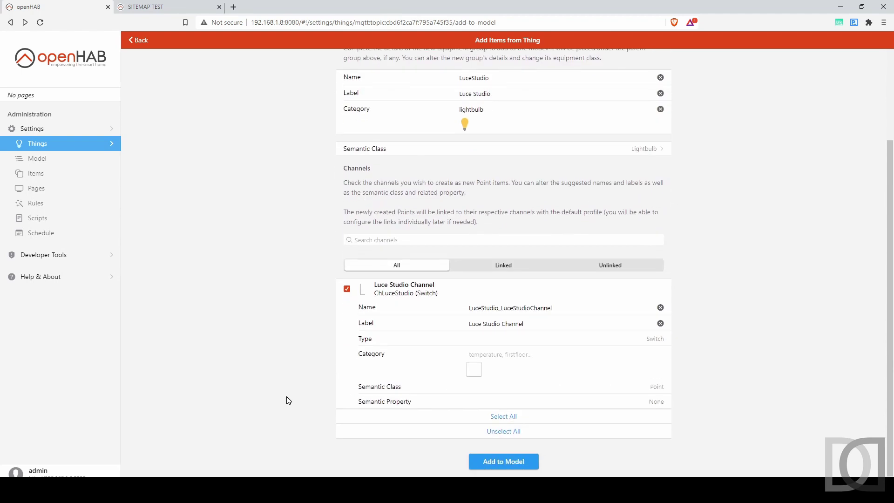
left_click(525, 353)
type("light")
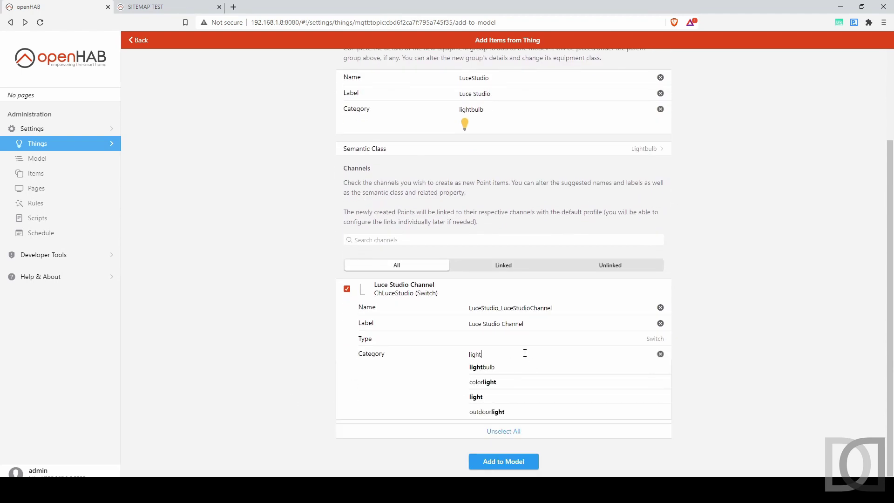
left_click(484, 367)
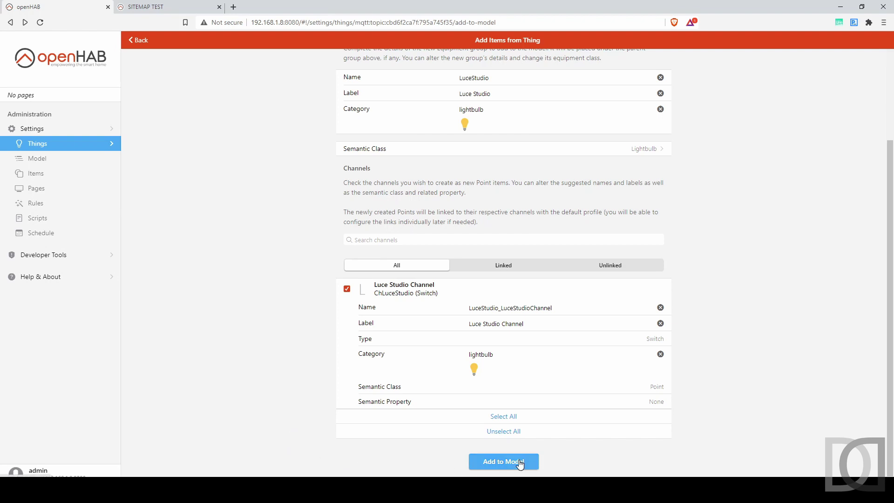
left_click(657, 388)
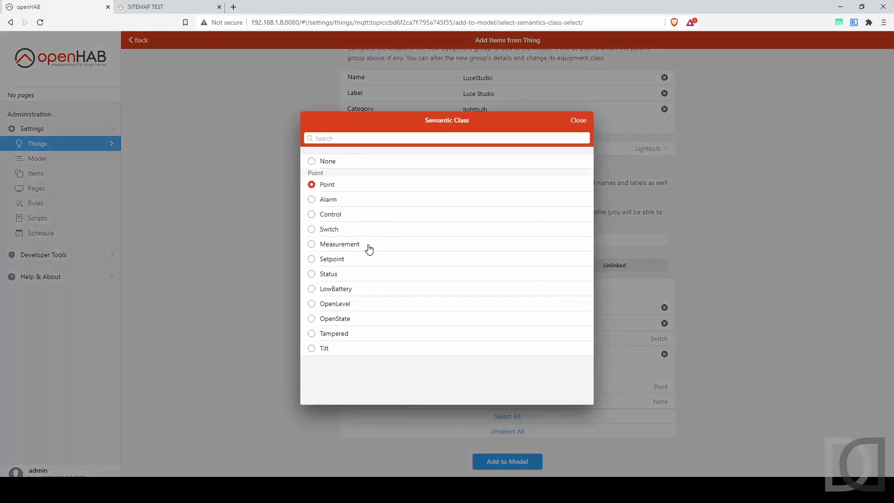
left_click(325, 232)
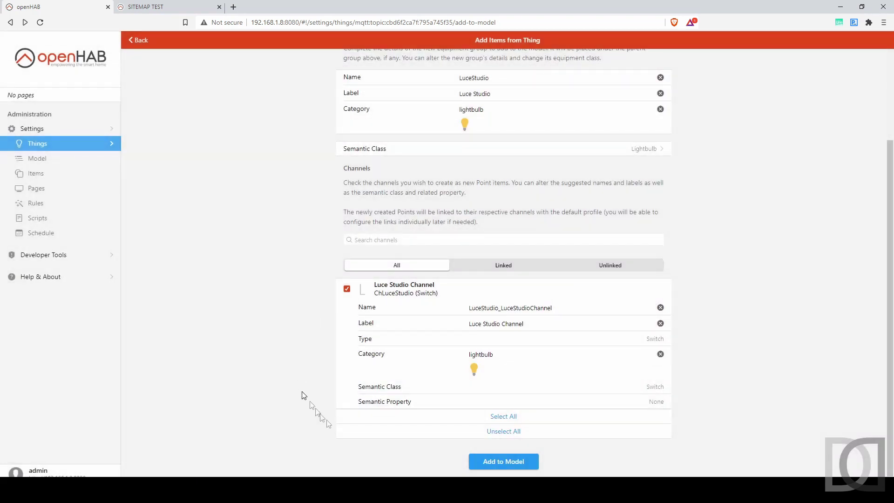
left_click(503, 462)
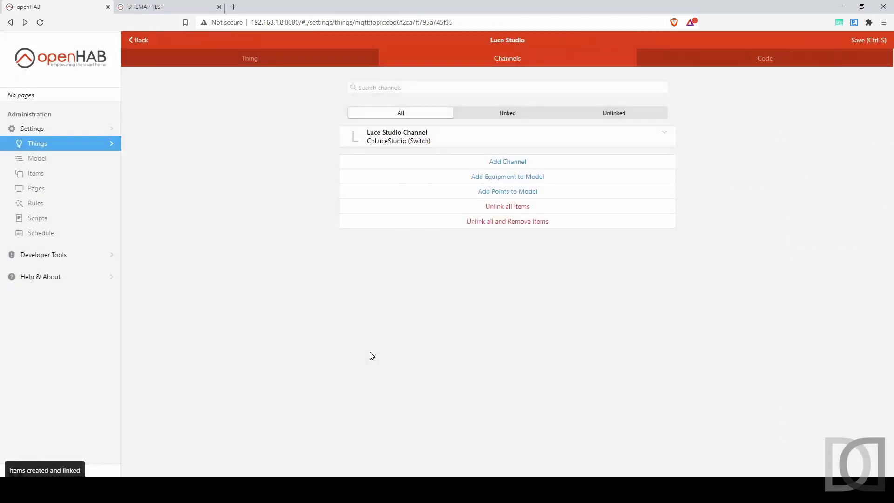
Open the item linked to Luce Studio Channel, compare it with the SITEMAP TEST page, and test its switch on and off
left_click(667, 135)
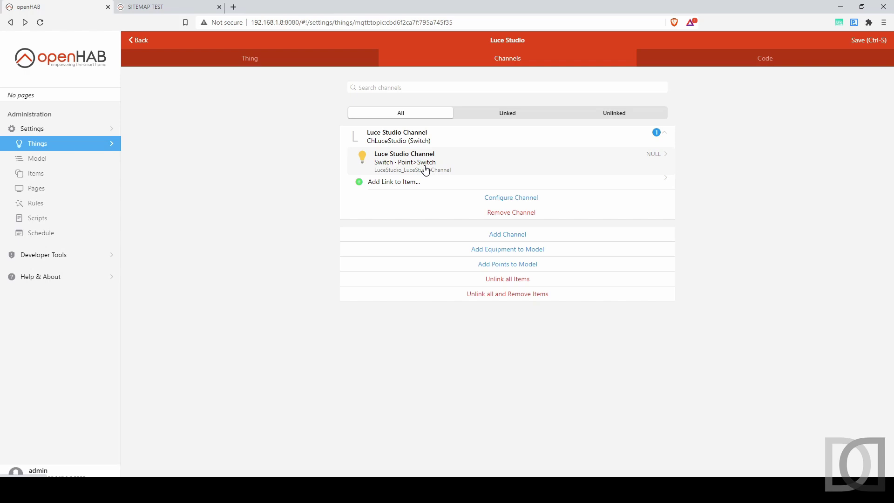
left_click(665, 161)
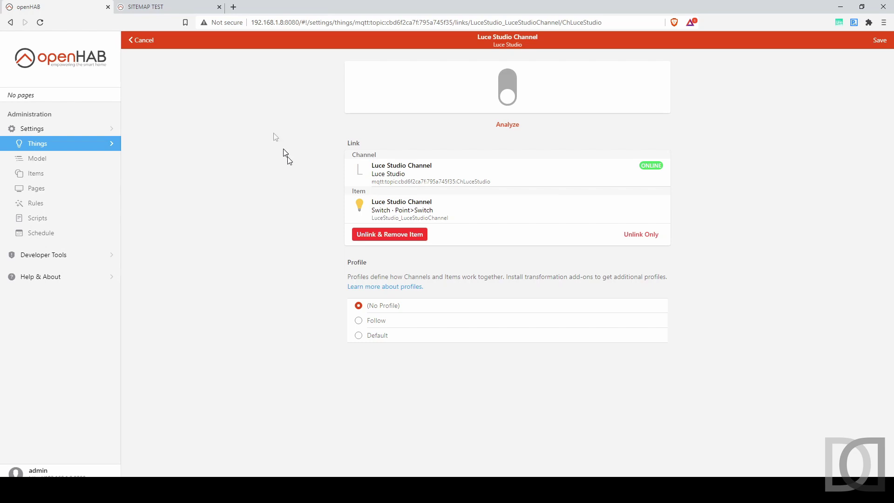
left_click(150, 9)
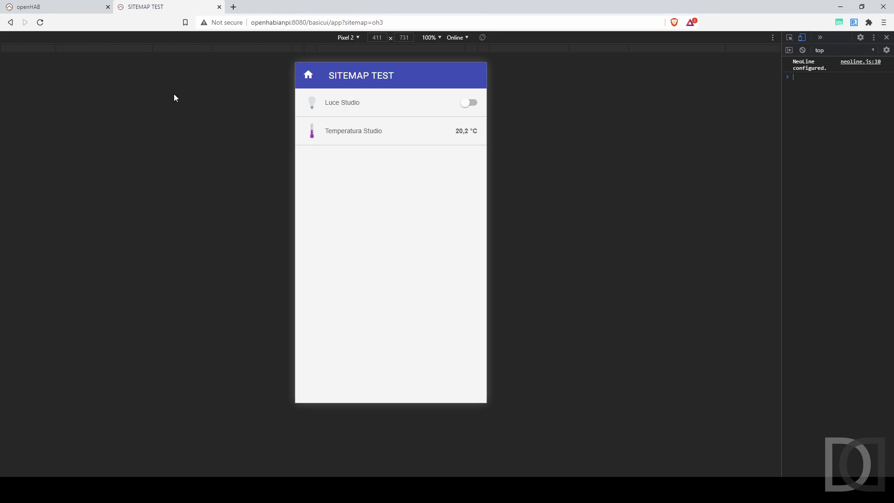
left_click(51, 7)
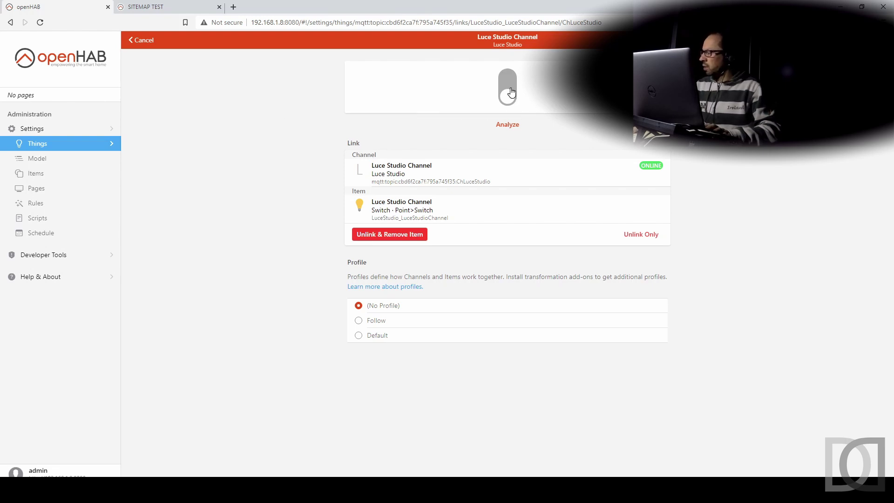
left_click(510, 92)
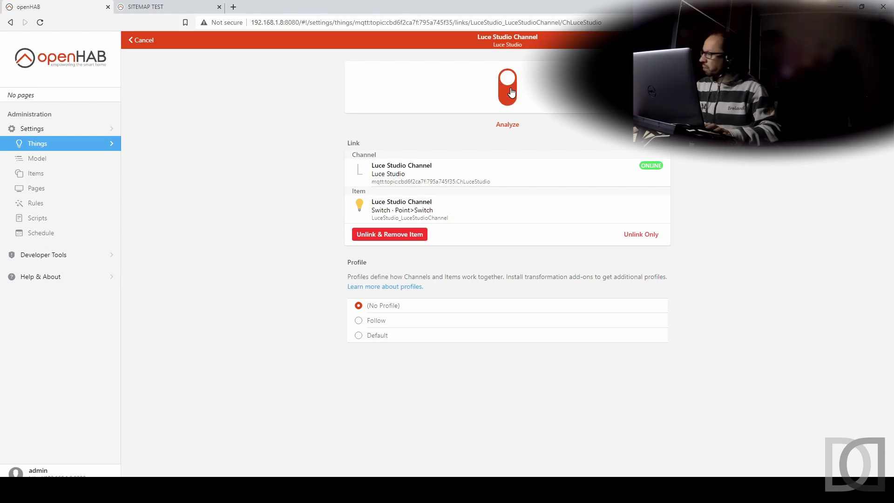
left_click(510, 91)
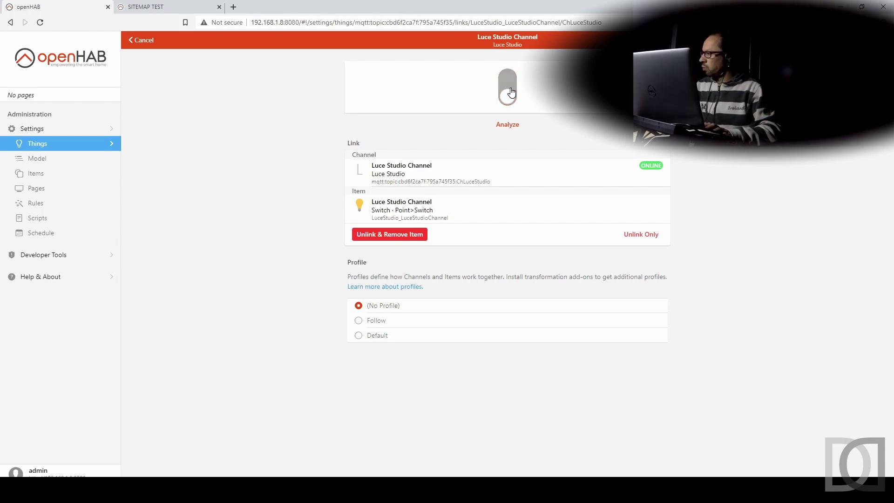
Turn Luce Studio on and back off in the SITEMAP TEST page, checking the linked item's switch in openHAB after each change
left_click(154, 9)
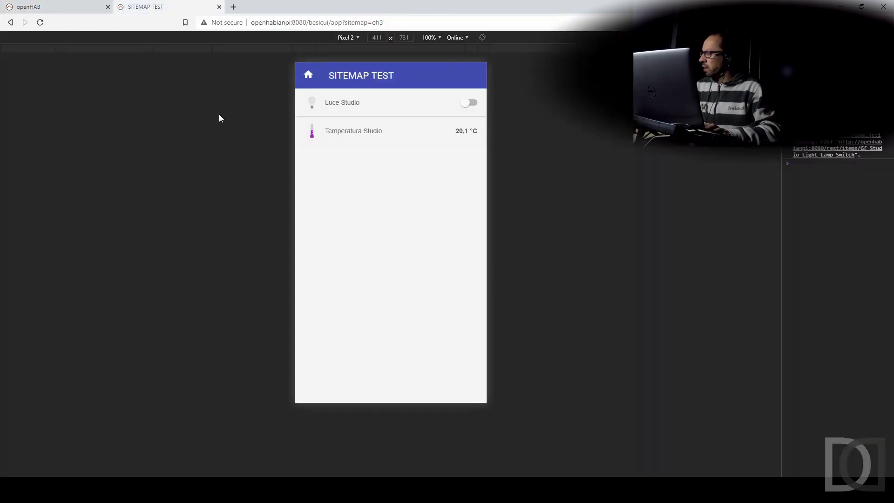
left_click(468, 102)
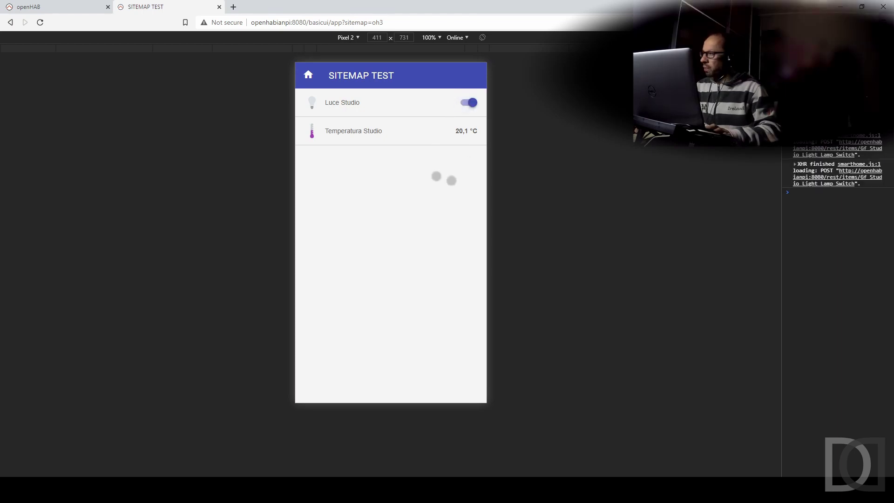
left_click(45, 8)
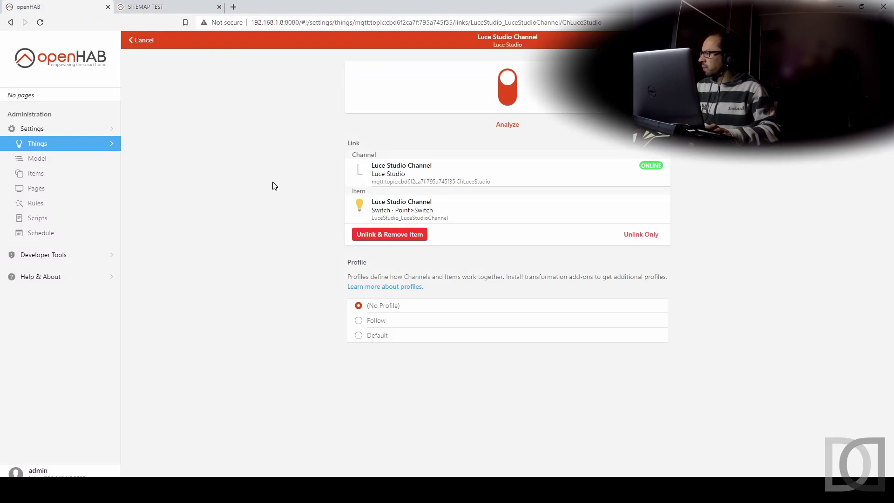
left_click(155, 6)
left_click(468, 103)
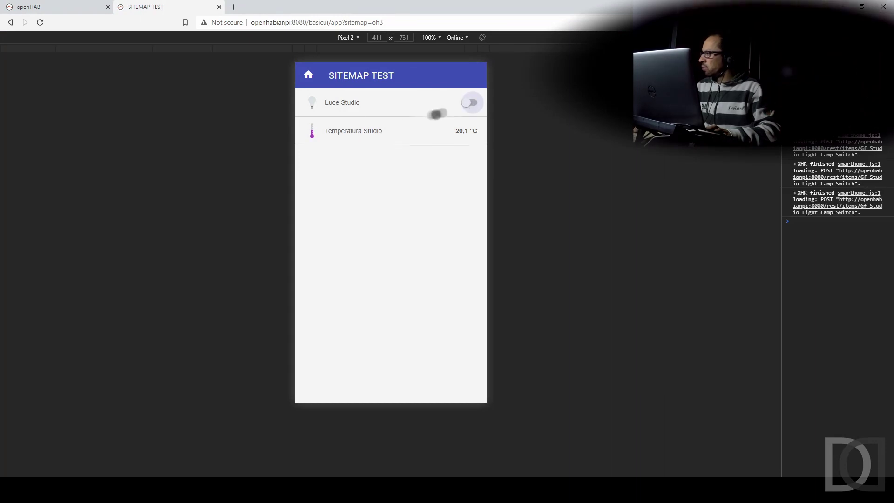
left_click(37, 7)
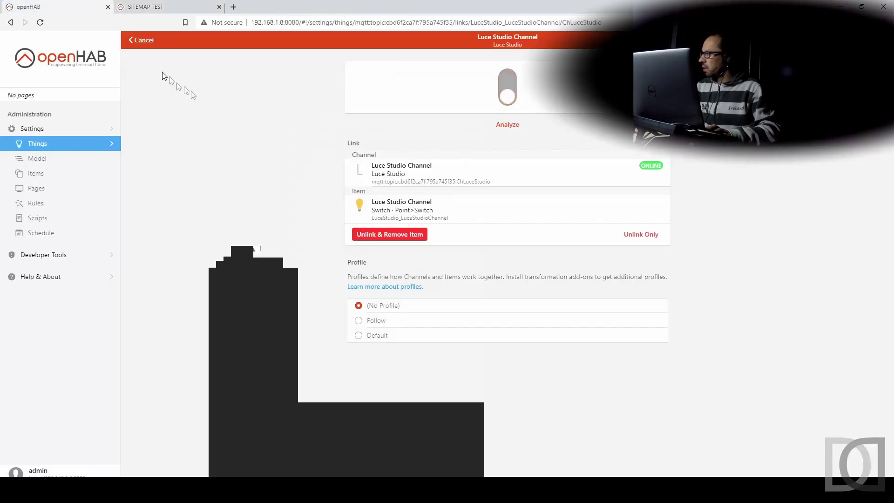